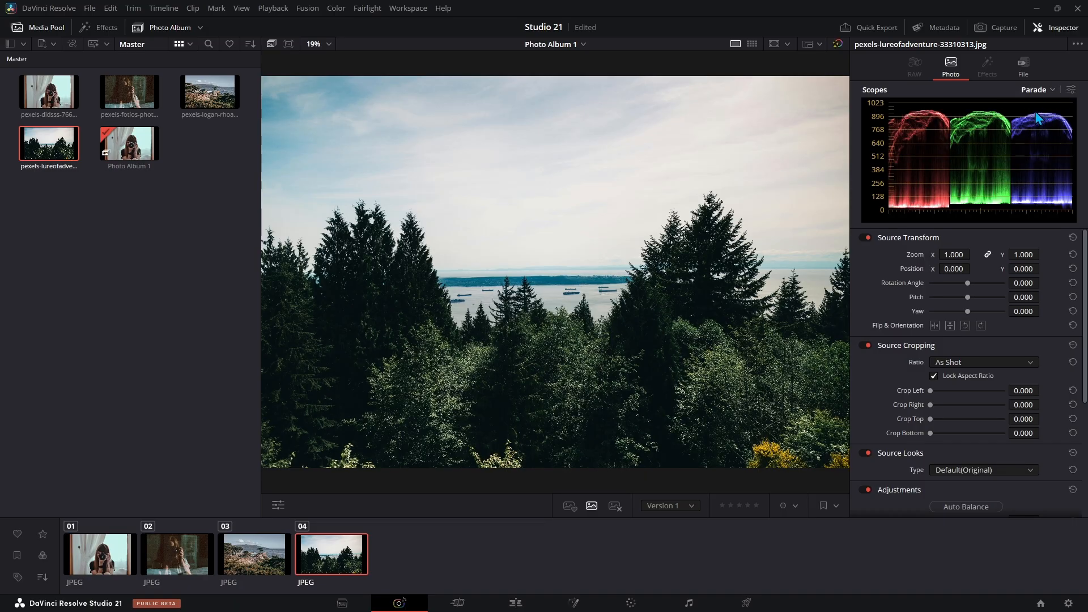
# Apply the Gold source look to the forest photo
pyautogui.scroll(-4, 943, 291)
pyautogui.scroll(2, 963, 312)
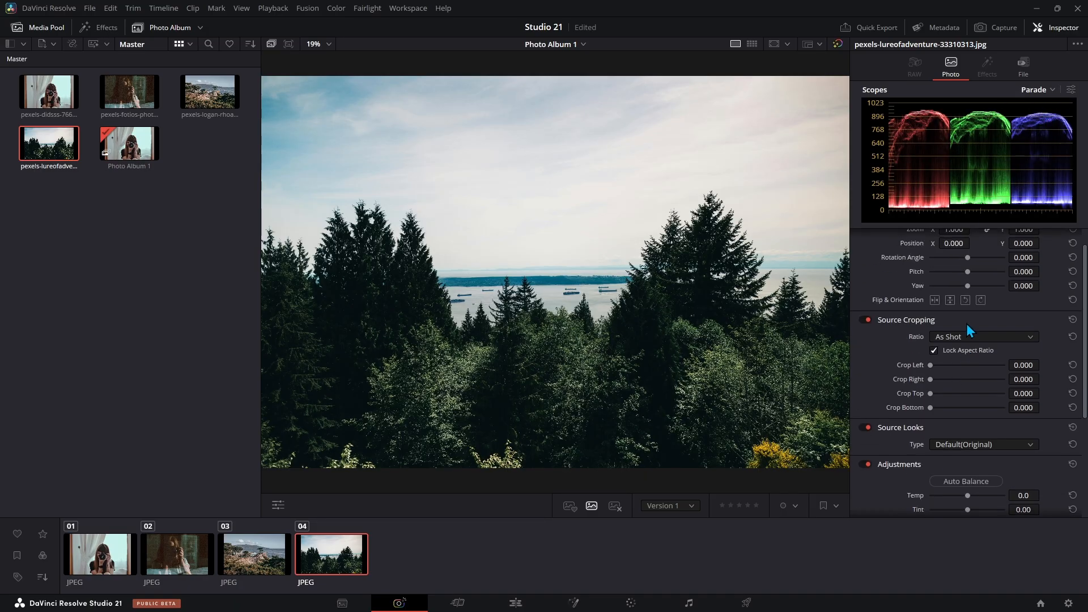
pyautogui.scroll(-3, 962, 291)
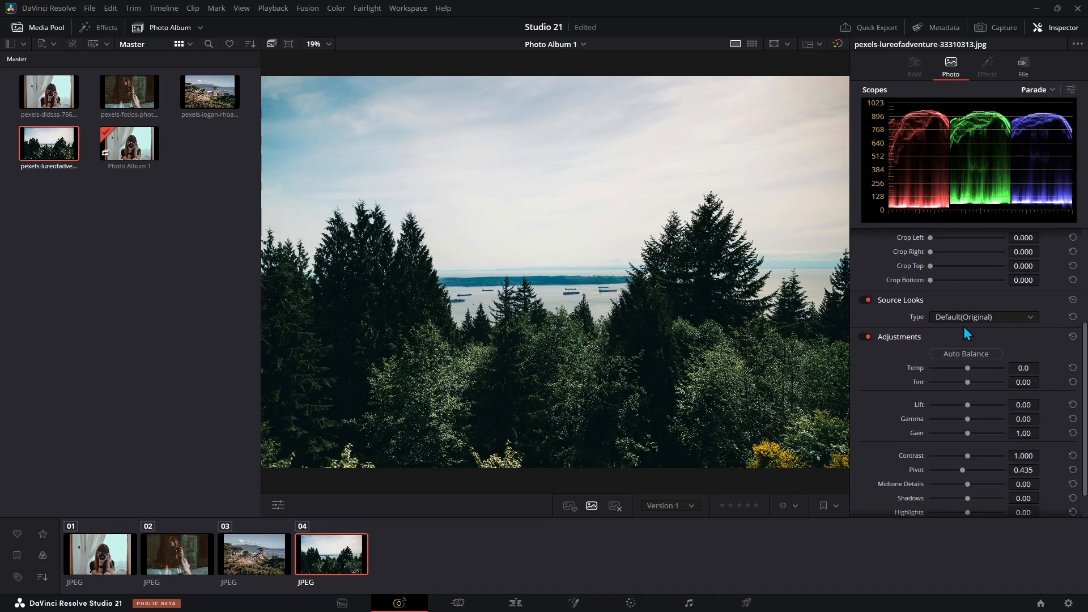
pyautogui.scroll(-1, 964, 340)
pyautogui.click(999, 308)
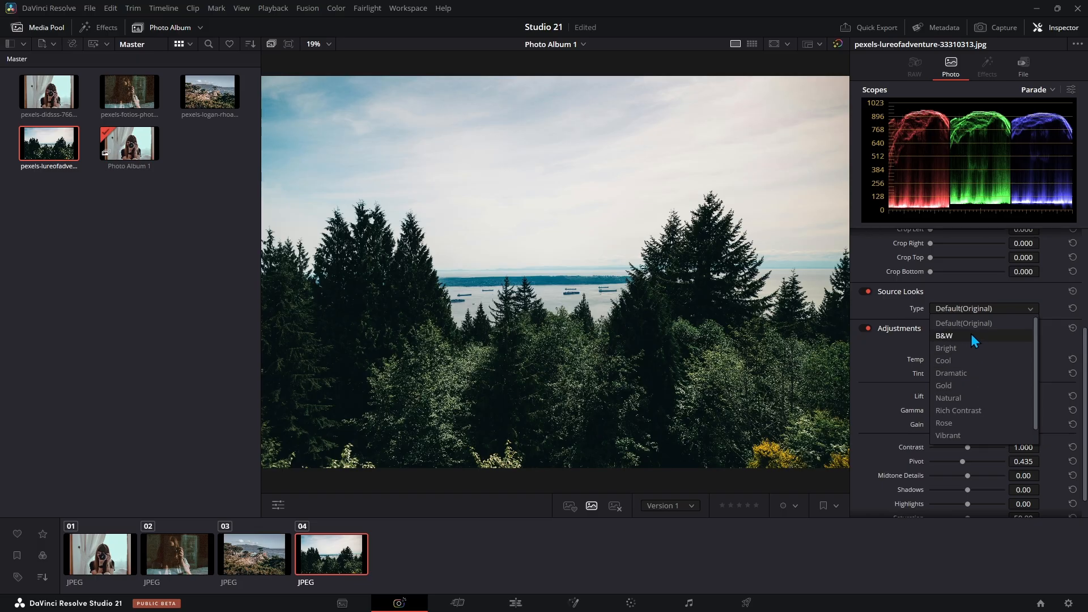
pyautogui.click(968, 389)
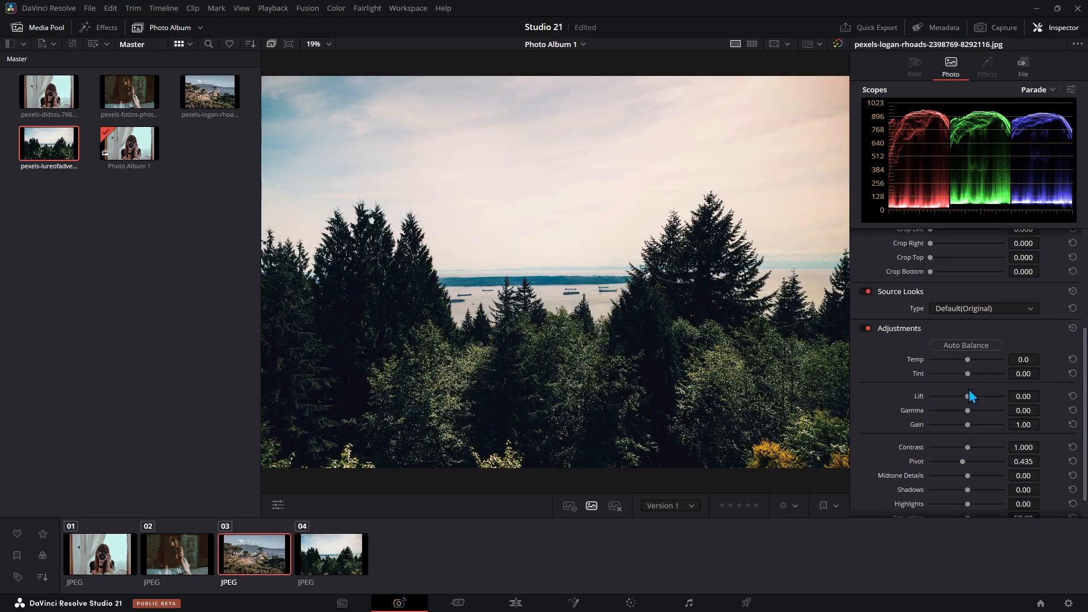
# Auto-balance the colours of the third photo
pyautogui.click(982, 347)
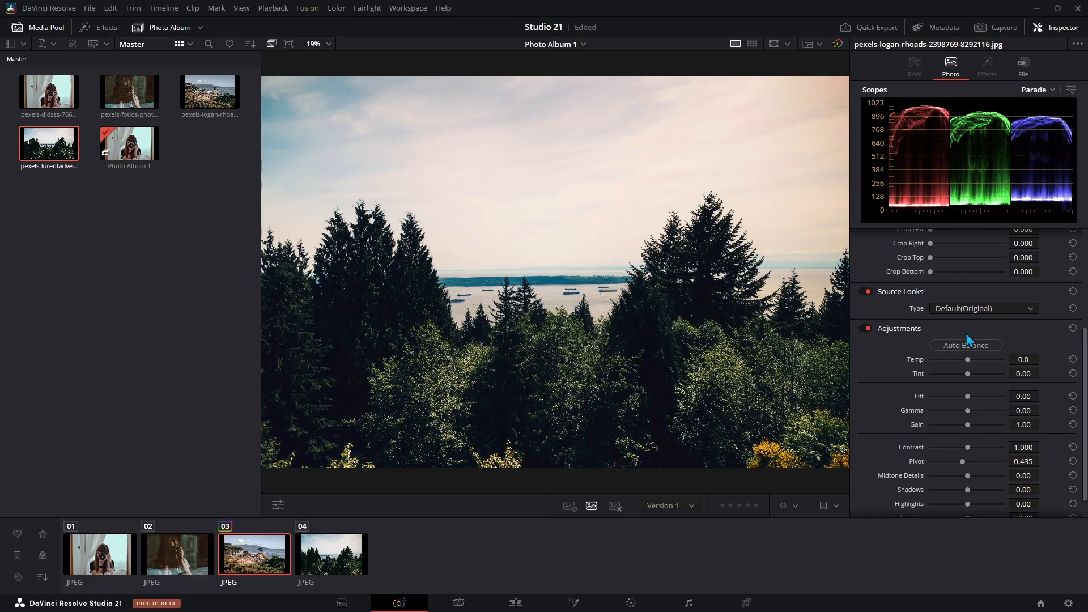
pyautogui.scroll(-1, 986, 371)
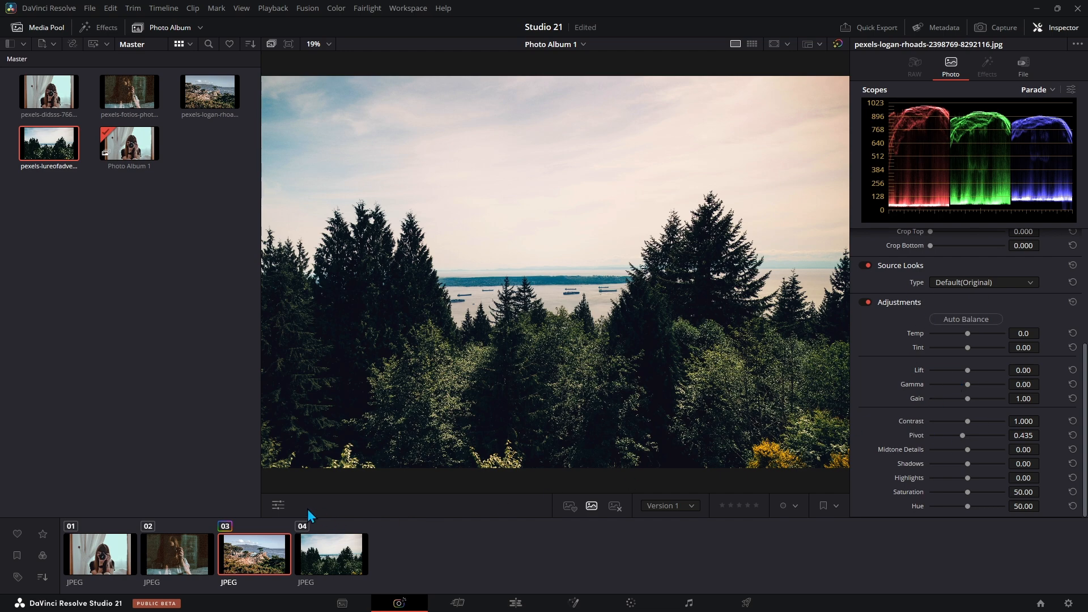
# Show the viewer's on-screen adjustment controls and look through the transform, crop and Open FX overlay modes
pyautogui.click(278, 506)
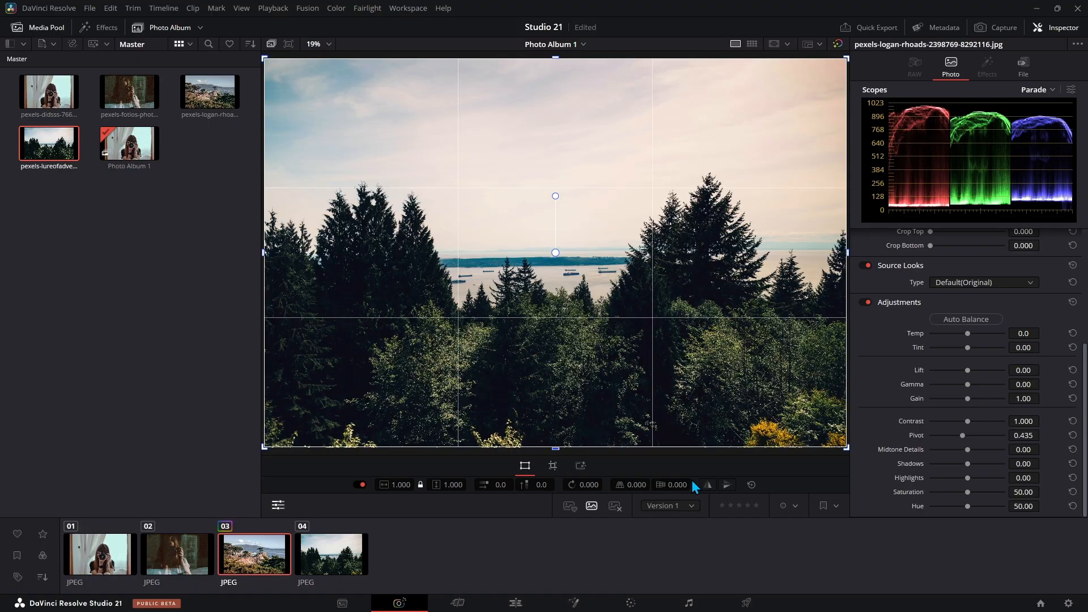
pyautogui.click(553, 465)
pyautogui.click(580, 466)
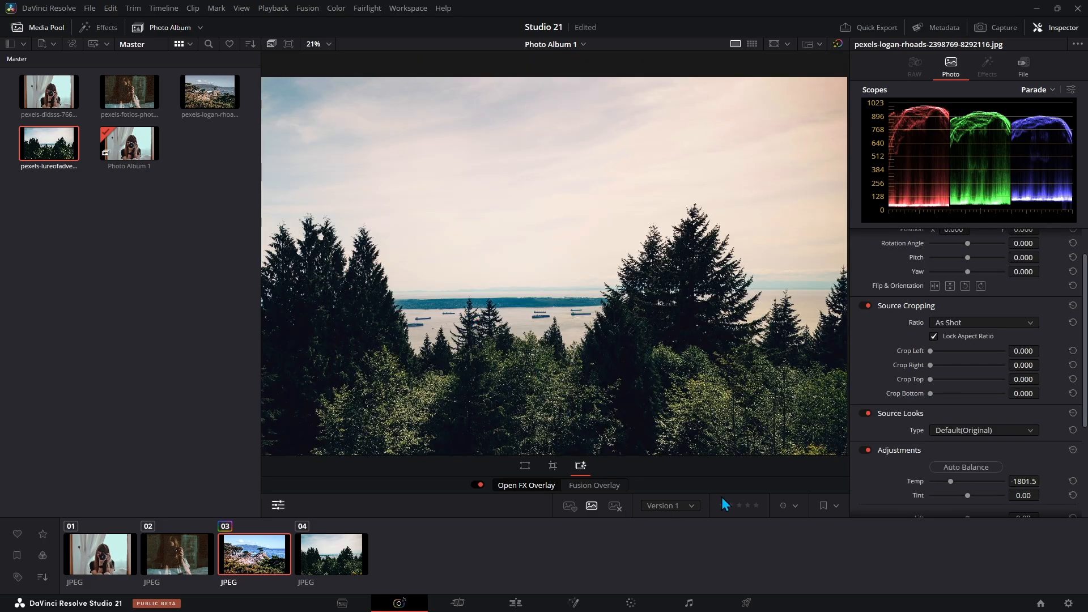
# Check the available scope types and open the display settings of the Parade scope
pyautogui.scroll(2, 994, 448)
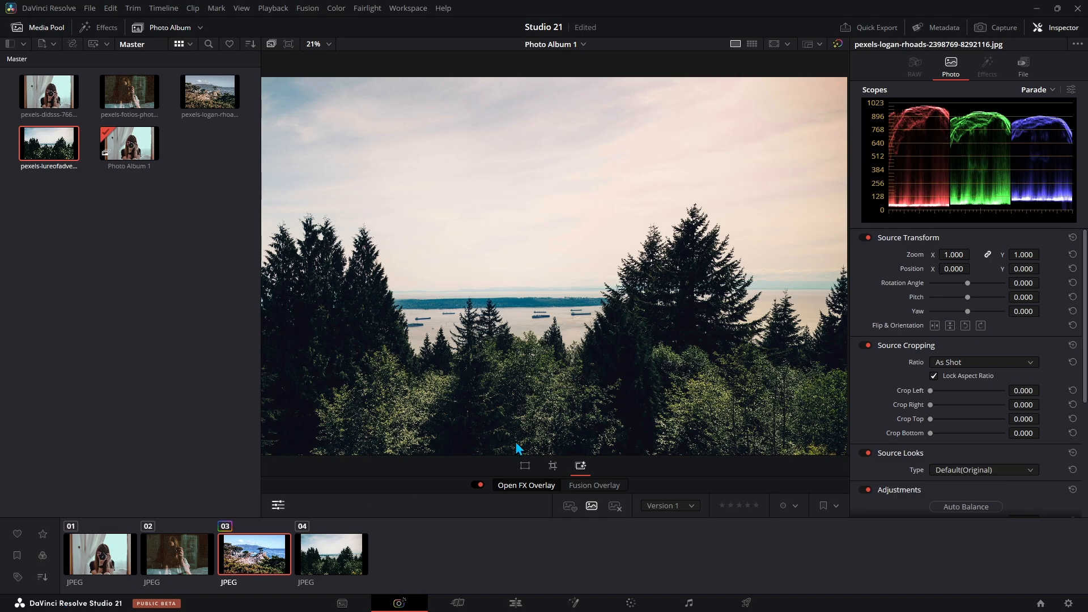
pyautogui.click(1051, 90)
pyautogui.click(1056, 106)
pyautogui.click(1071, 89)
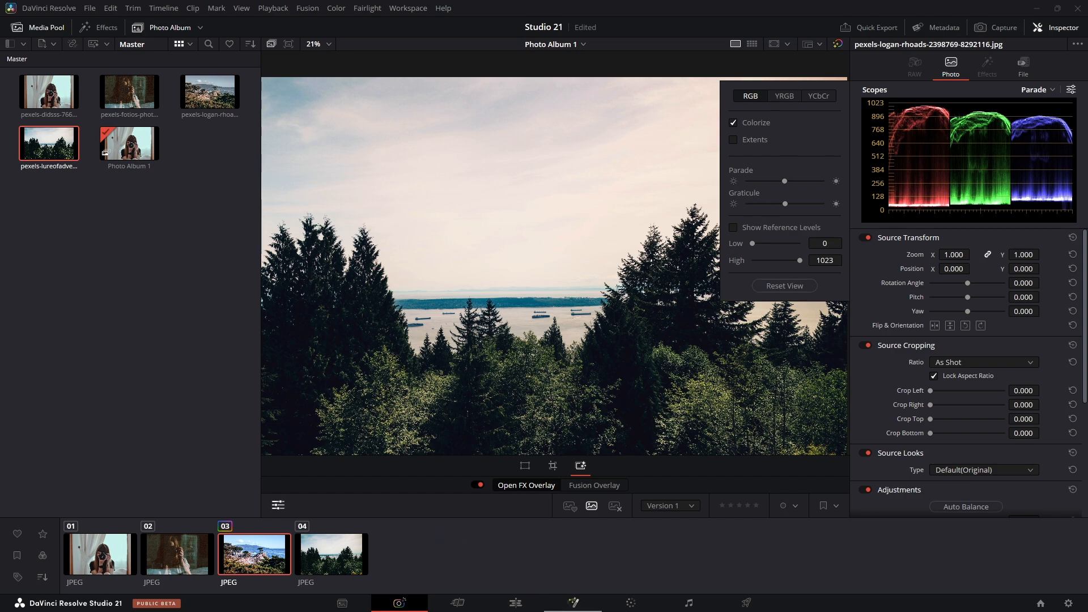
# Switch to the Color page and auto-balance the second photo
pyautogui.click(639, 605)
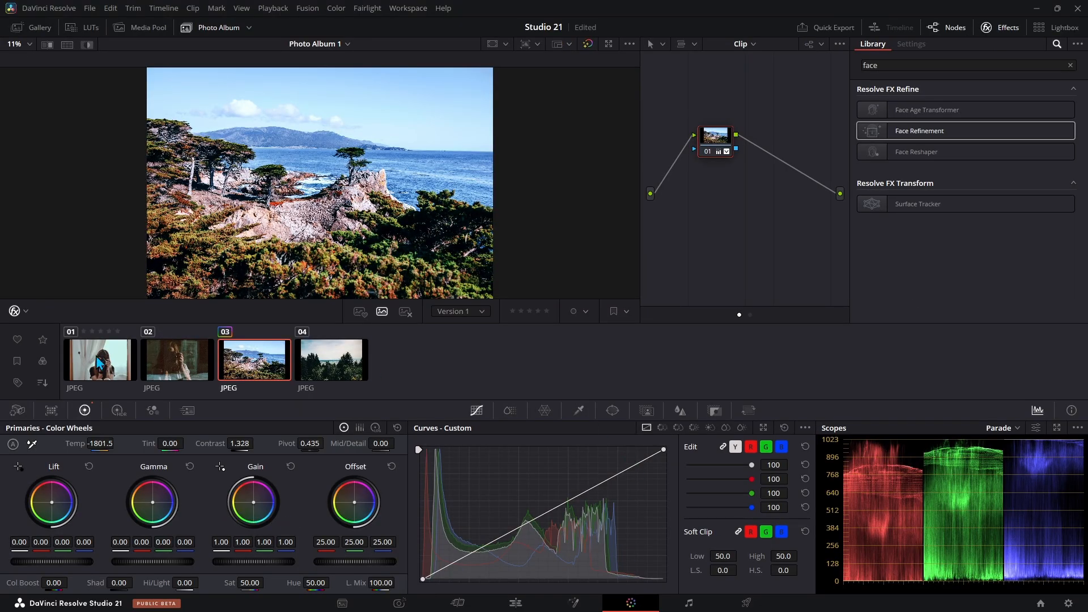
pyautogui.click(192, 362)
pyautogui.click(12, 444)
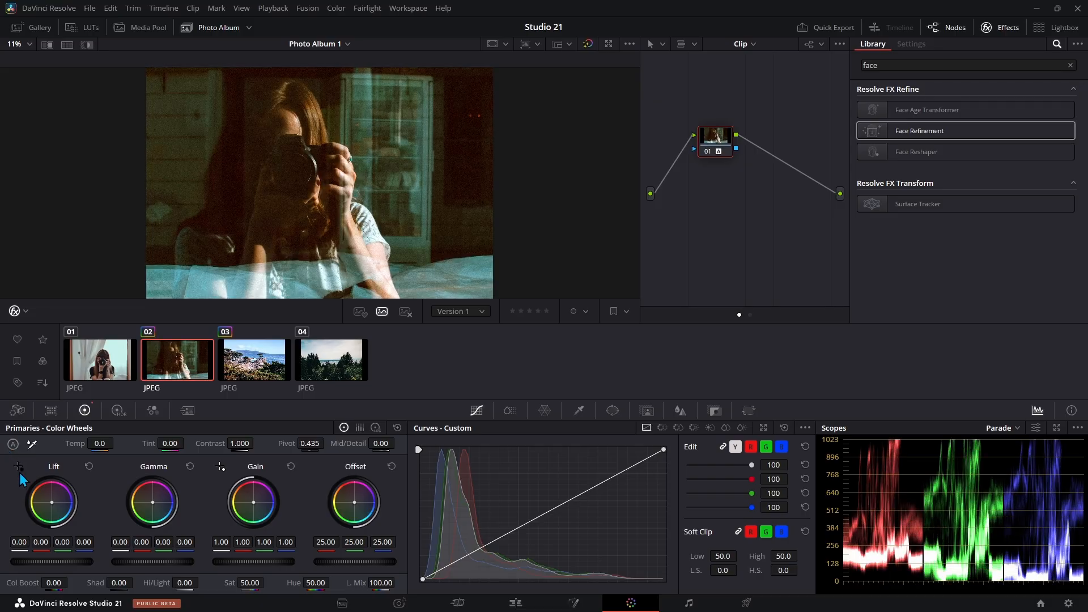
# White-balance the first photo by sampling the pale window area beside the woman
pyautogui.click(100, 373)
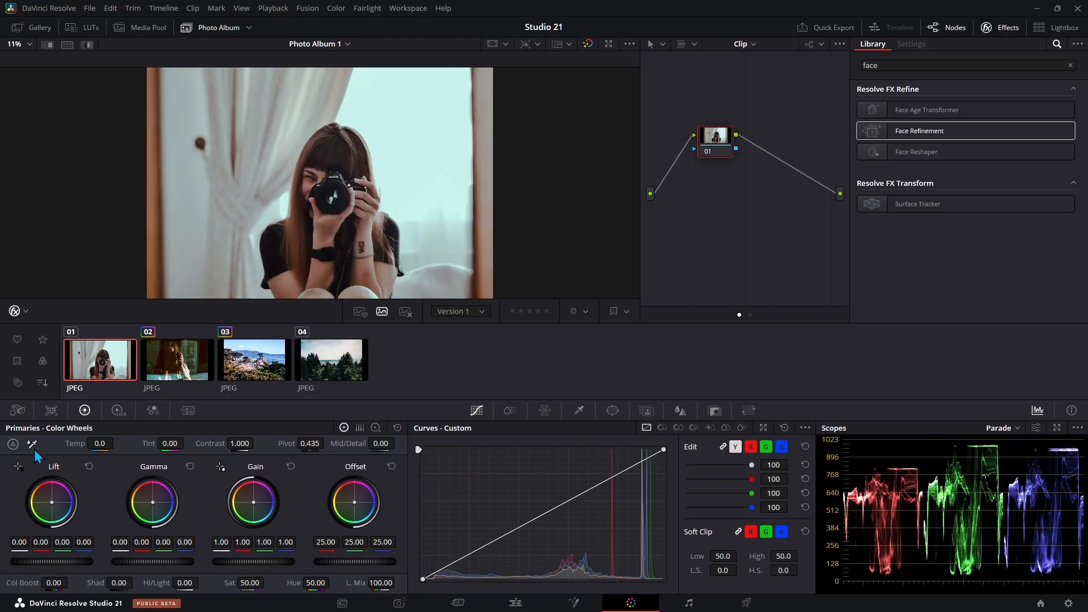
pyautogui.click(33, 445)
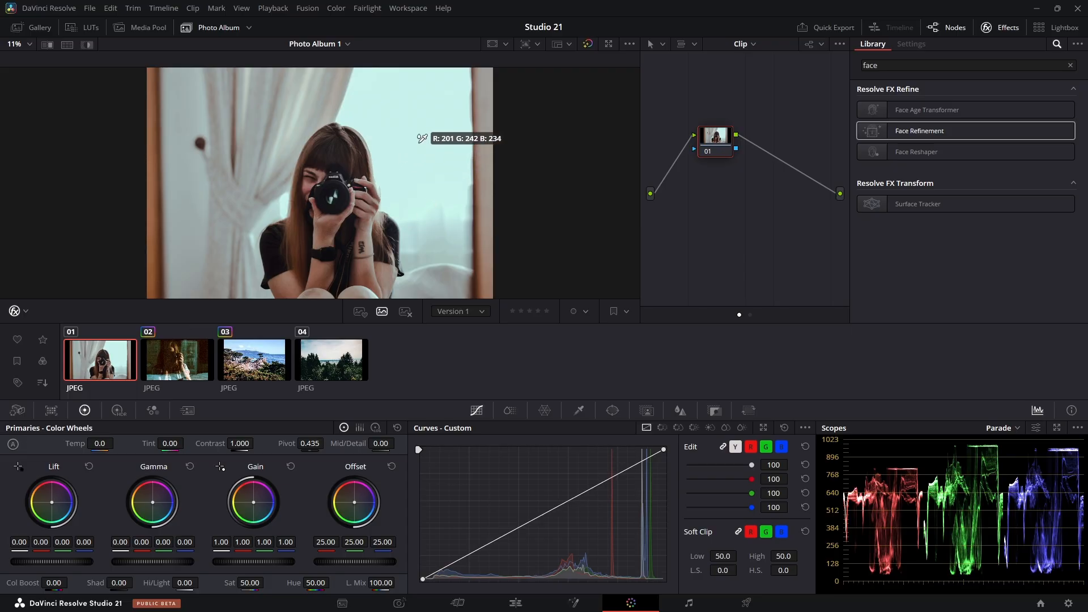
pyautogui.click(426, 132)
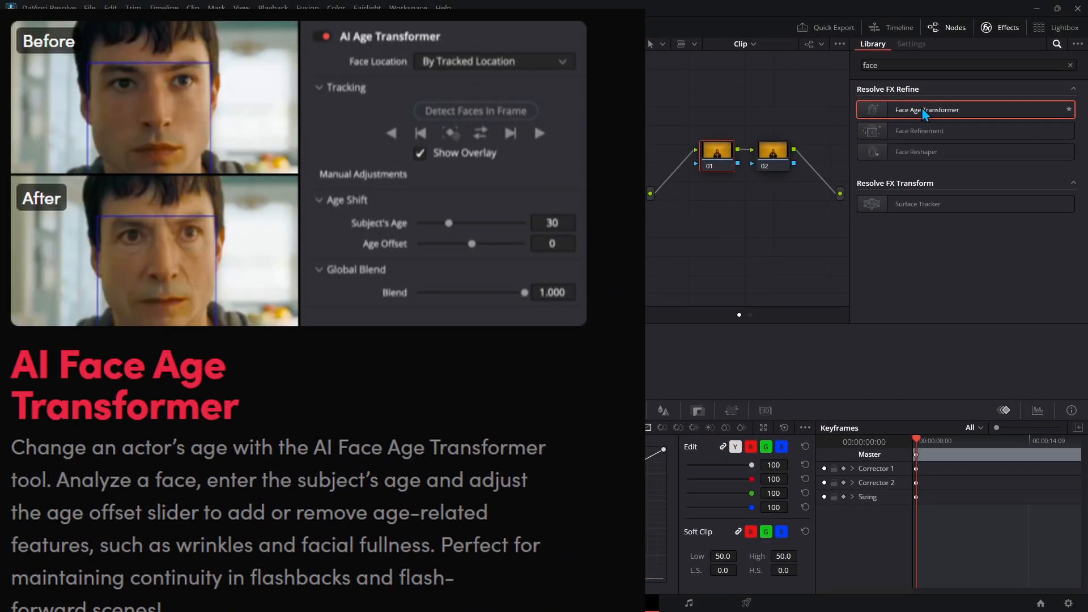
# Apply the Face Age Transformer effect to the first node of the yellow-wall clip
pyautogui.moveTo(912, 115); pyautogui.dragTo(719, 165)
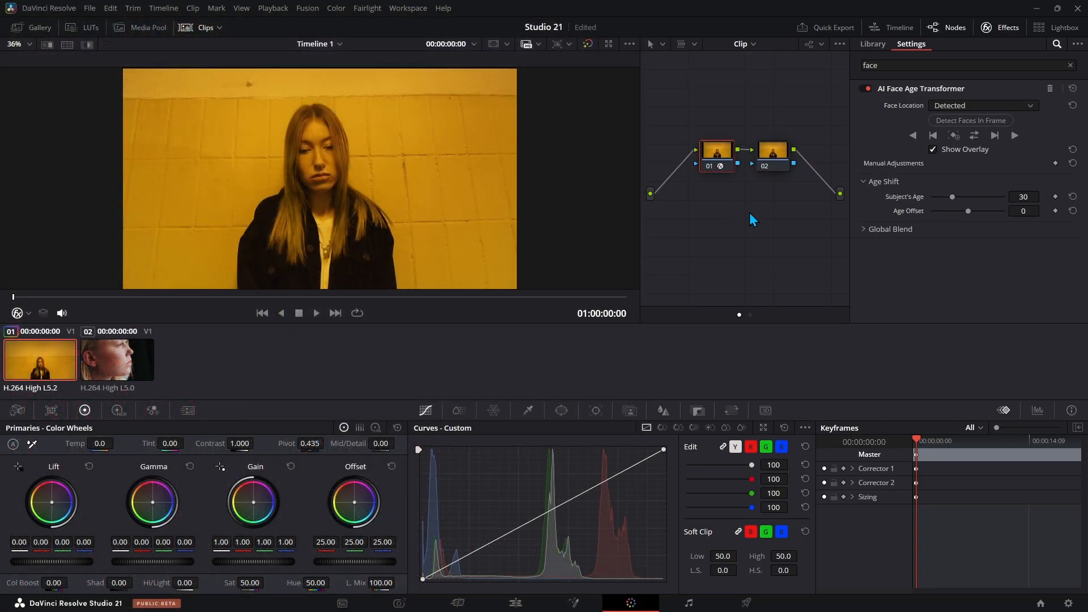
pyautogui.hotkey('alt', 's')
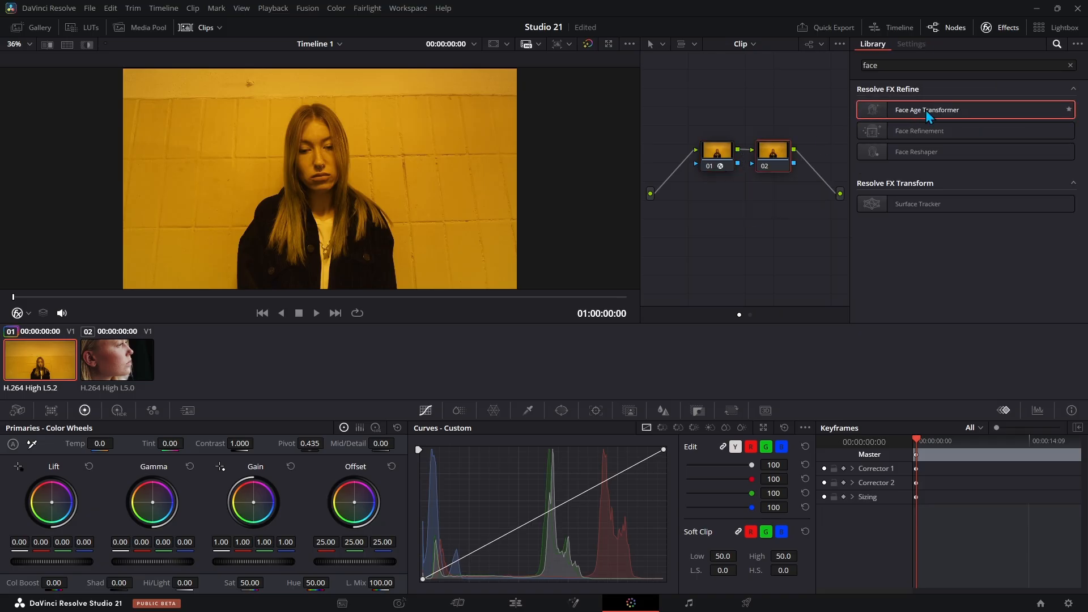
pyautogui.moveTo(926, 110); pyautogui.dragTo(717, 156)
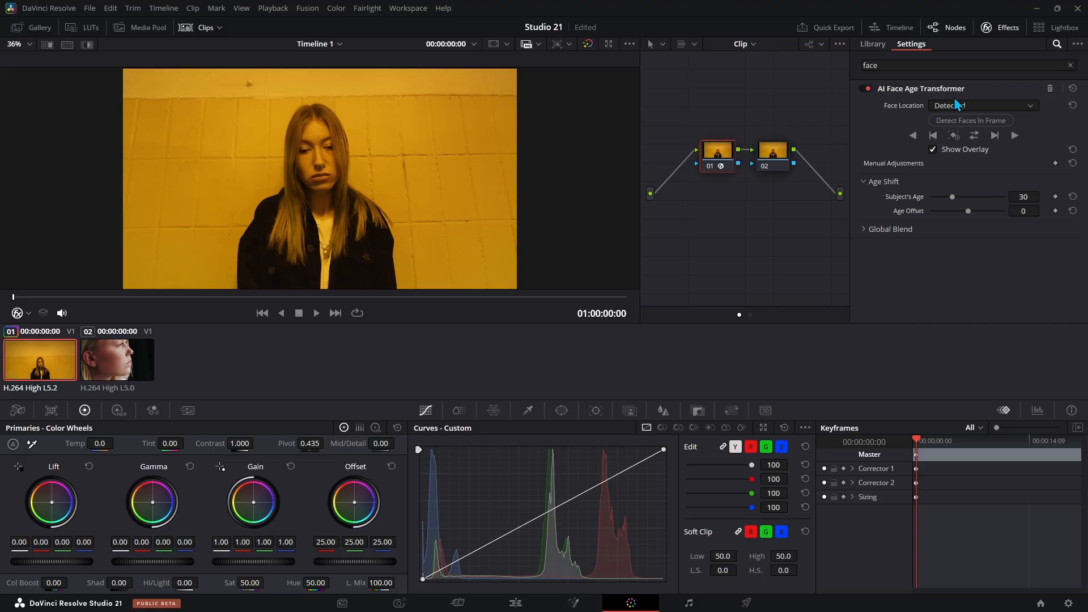
# Detect the face in the frame and track it forward and in reverse for the age effect
pyautogui.click(978, 122)
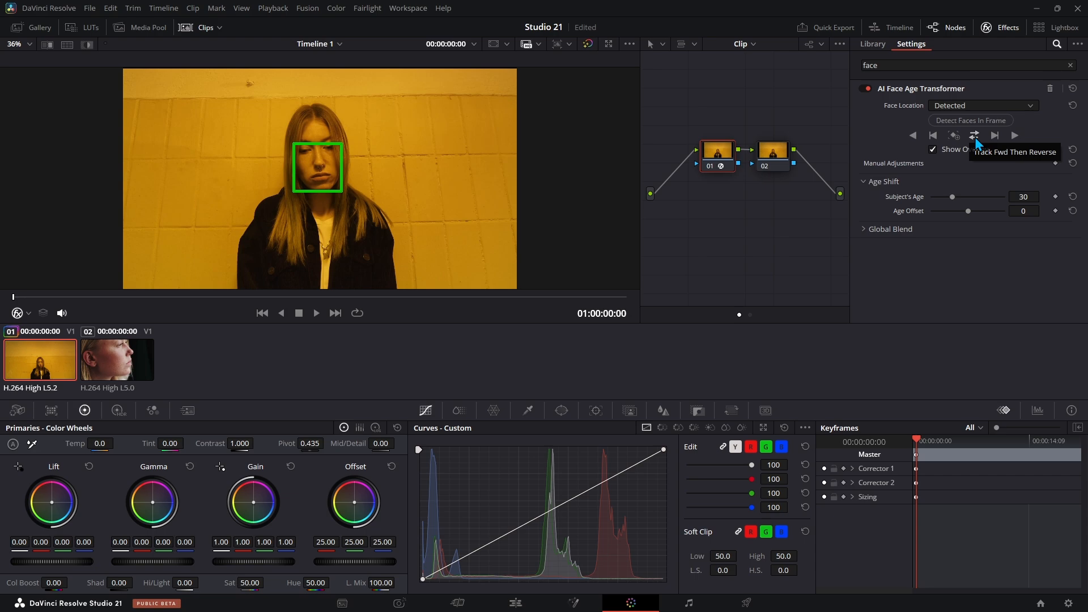
pyautogui.click(974, 136)
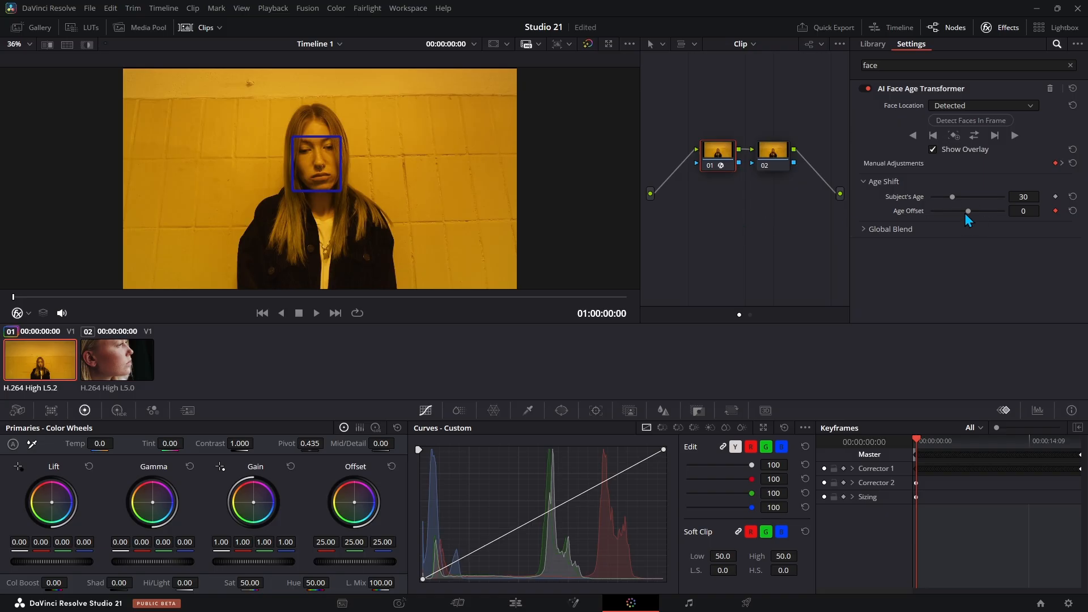
# Keyframe the Age Offset from -50 on the clip's first frame to 50 on its last frame
pyautogui.moveTo(965, 212); pyautogui.dragTo(914, 214)
pyautogui.moveTo(12, 298); pyautogui.dragTo(635, 290)
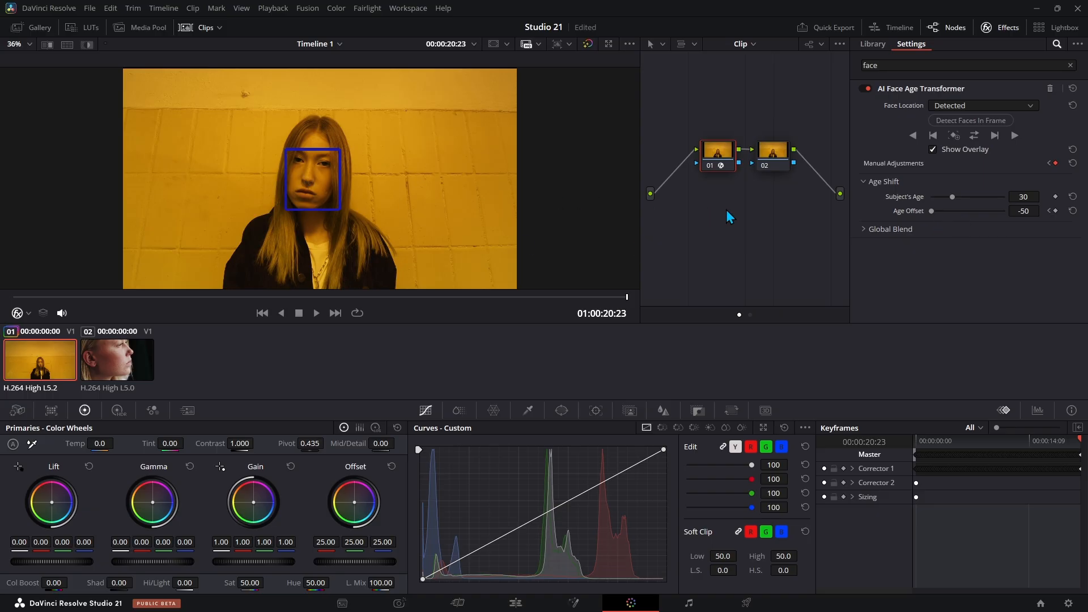
pyautogui.moveTo(930, 212); pyautogui.dragTo(1018, 212)
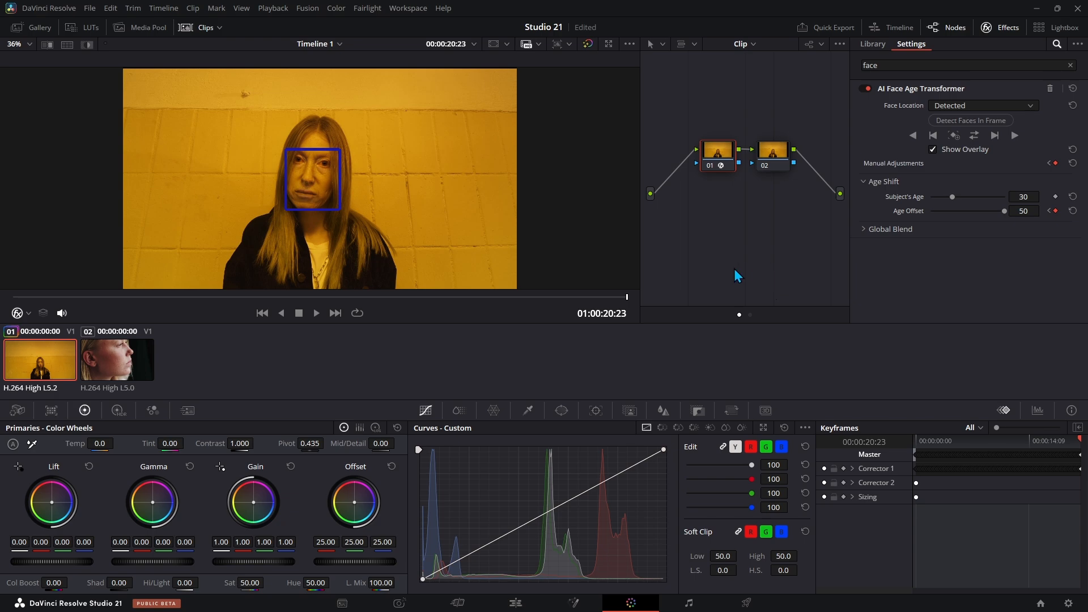
# Play the clip full screen from the start to review the age change
pyautogui.press('Home')
pyautogui.hotkey('ctrl', 'f')
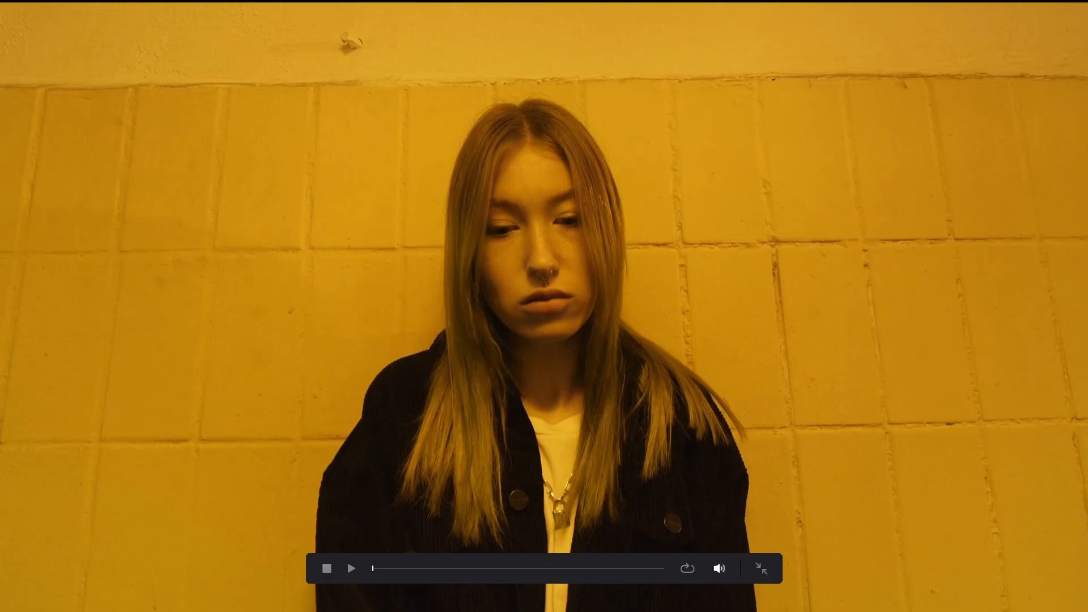
pyautogui.press('space')
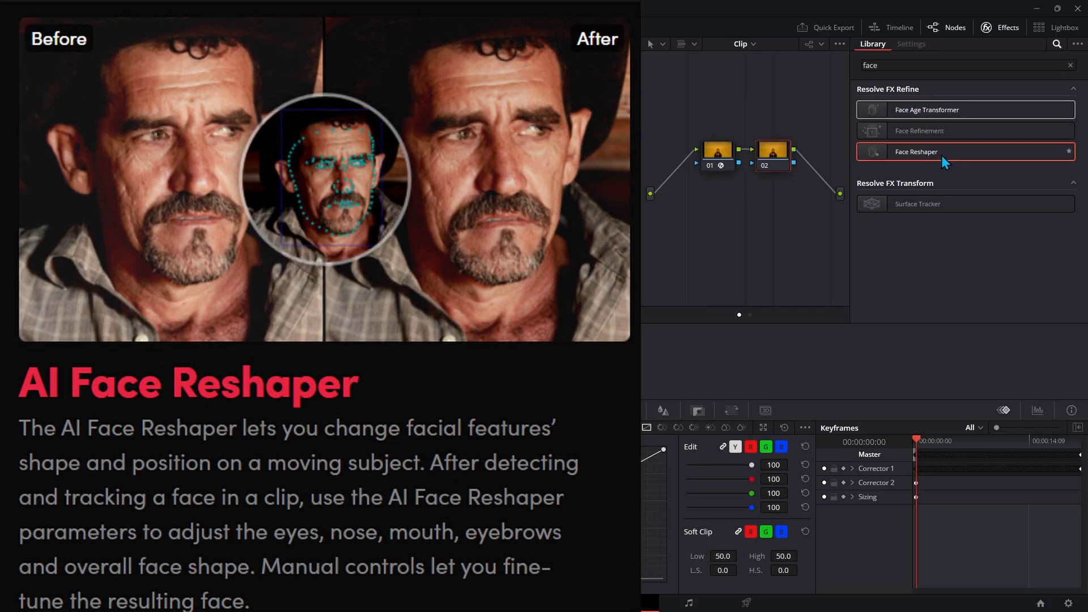
# Apply the Face Reshaper effect to the second node, with the face detected and tracked forward and in reverse
pyautogui.moveTo(943, 156); pyautogui.dragTo(770, 160)
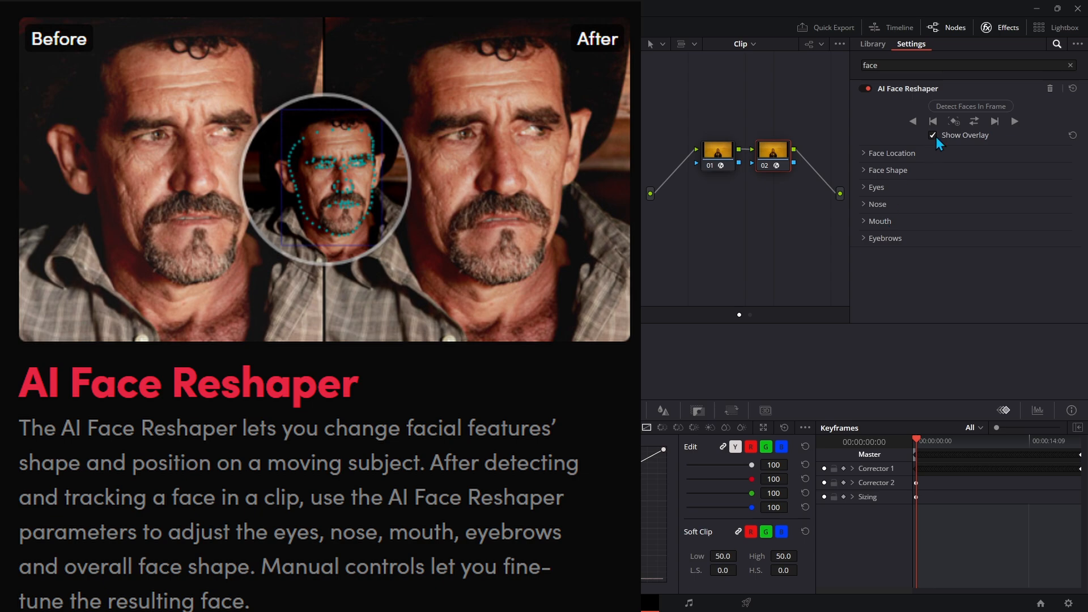
pyautogui.click(968, 107)
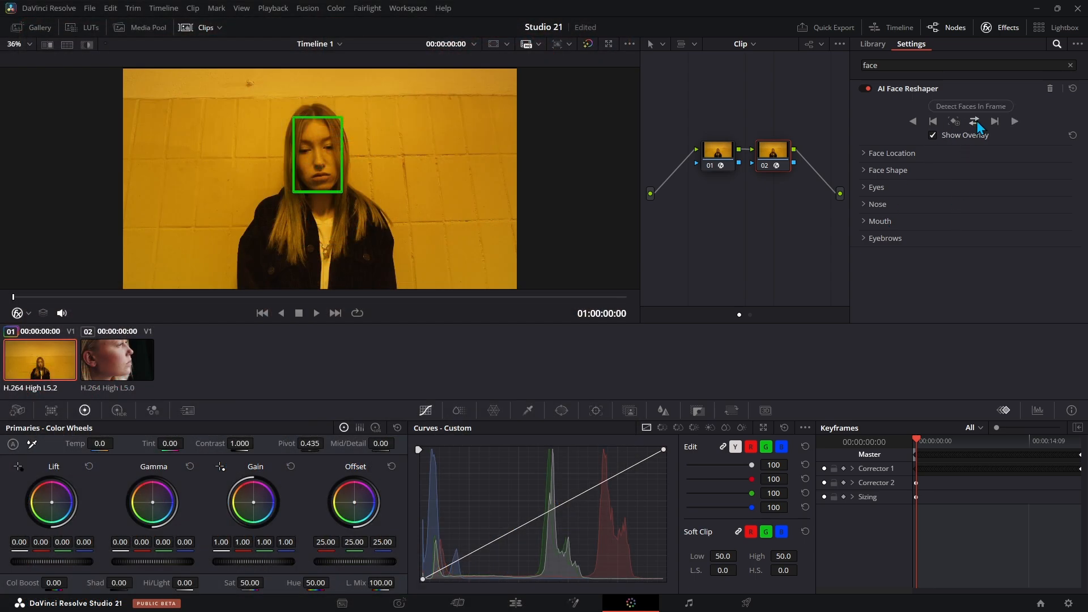
pyautogui.click(974, 121)
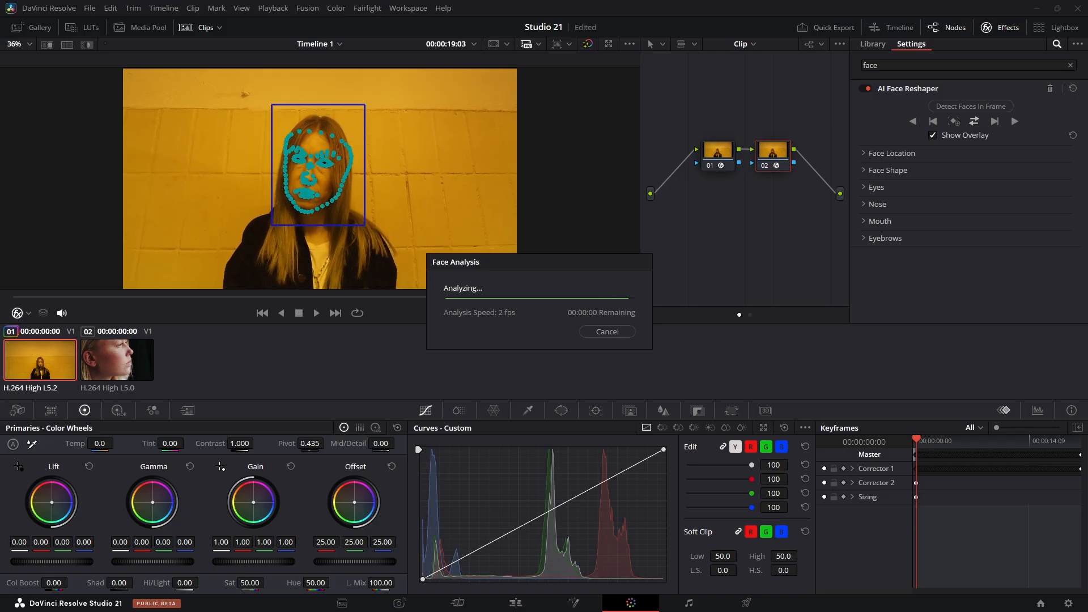
# Hide the face overlay and set face Size 0.969, Width 0.705, Length 0.891, Cheek Position 0.736, Chin 1.000, Jaw 0.922 and Forehead 0.639
pyautogui.click(872, 153)
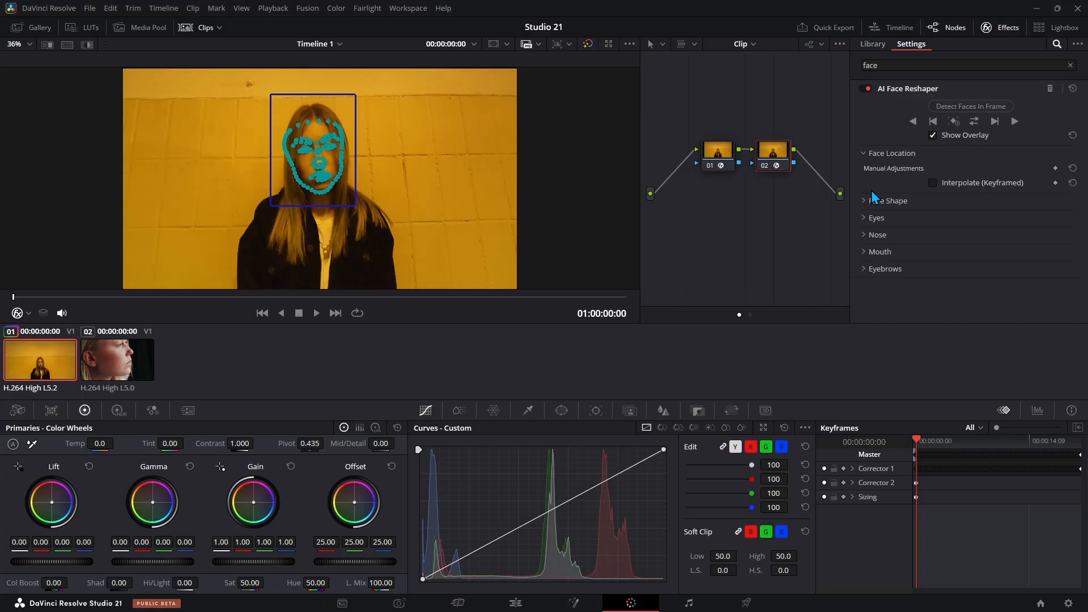
pyautogui.click(869, 207)
pyautogui.scroll(-2, 875, 241)
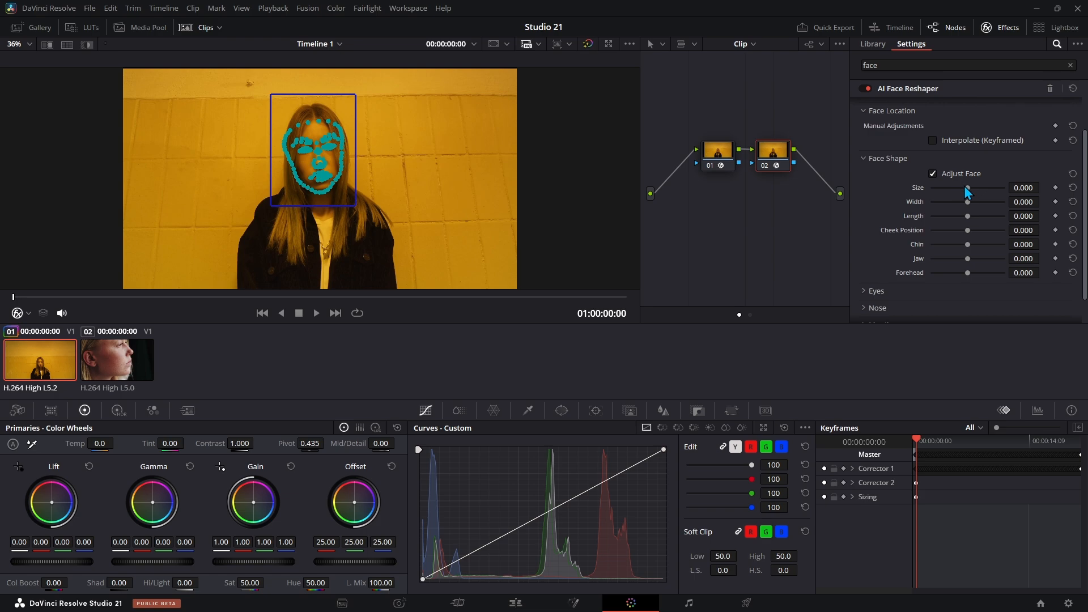
pyautogui.scroll(2, 974, 169)
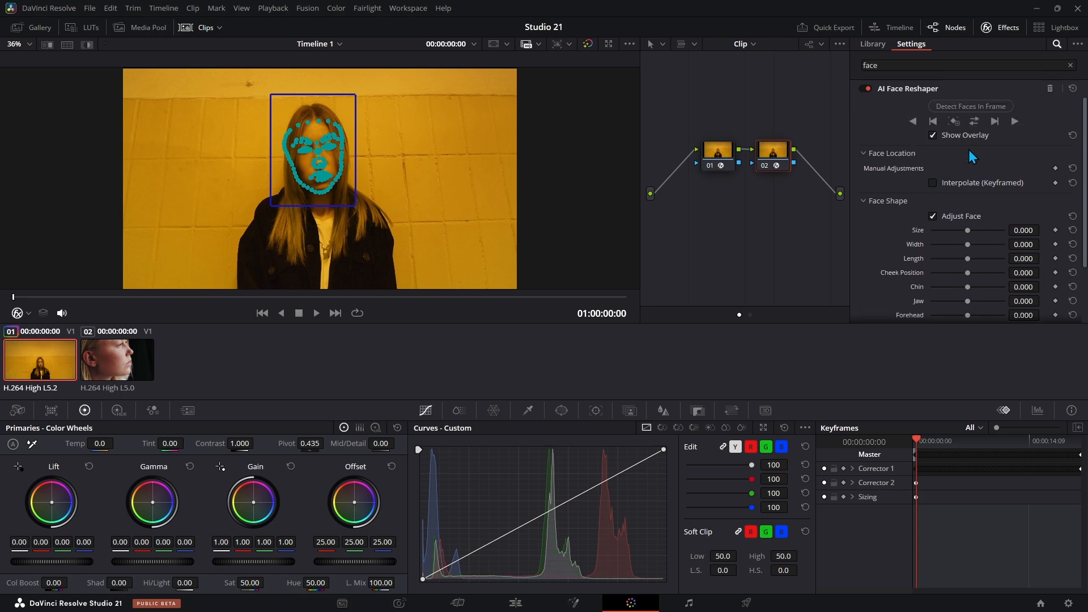
pyautogui.click(932, 135)
pyautogui.moveTo(967, 230); pyautogui.dragTo(1002, 230)
pyautogui.moveTo(967, 244); pyautogui.dragTo(1004, 287)
pyautogui.moveTo(967, 301); pyautogui.dragTo(991, 315)
# Reshape the eyes with Size 1.000, Height 0.690, Separation 1.000 and Angle 0.845
pyautogui.scroll(-2, 966, 284)
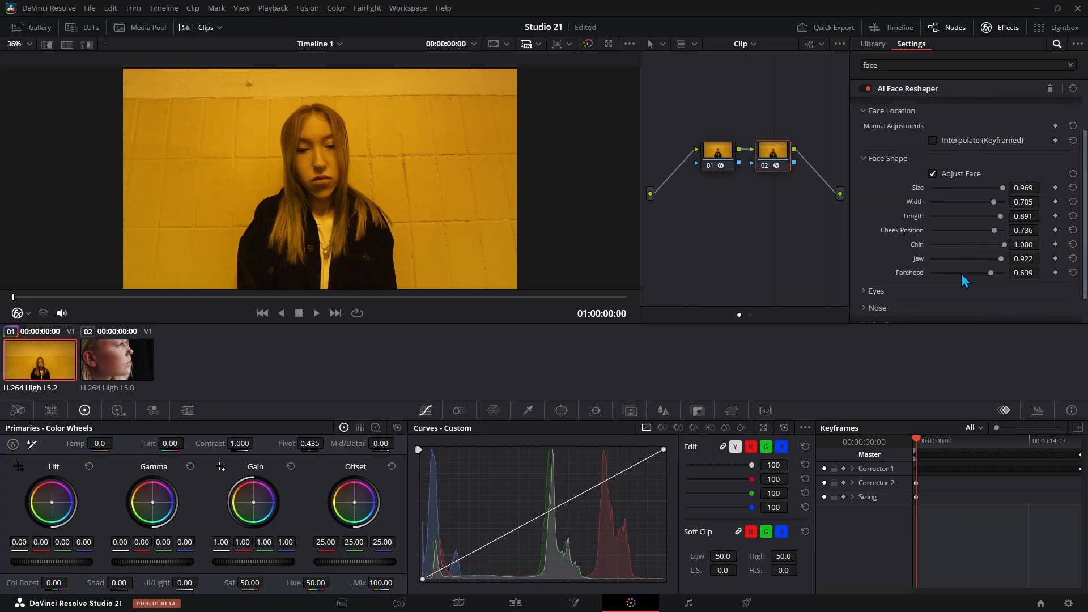
pyautogui.click(874, 290)
pyautogui.scroll(-3, 964, 272)
pyautogui.moveTo(967, 284); pyautogui.dragTo(998, 266)
# Reshape the mouth with Size 0.891 and Position 0.845, and view the result full screen
pyautogui.scroll(-2, 963, 260)
pyautogui.click(888, 294)
pyautogui.scroll(-3, 935, 272)
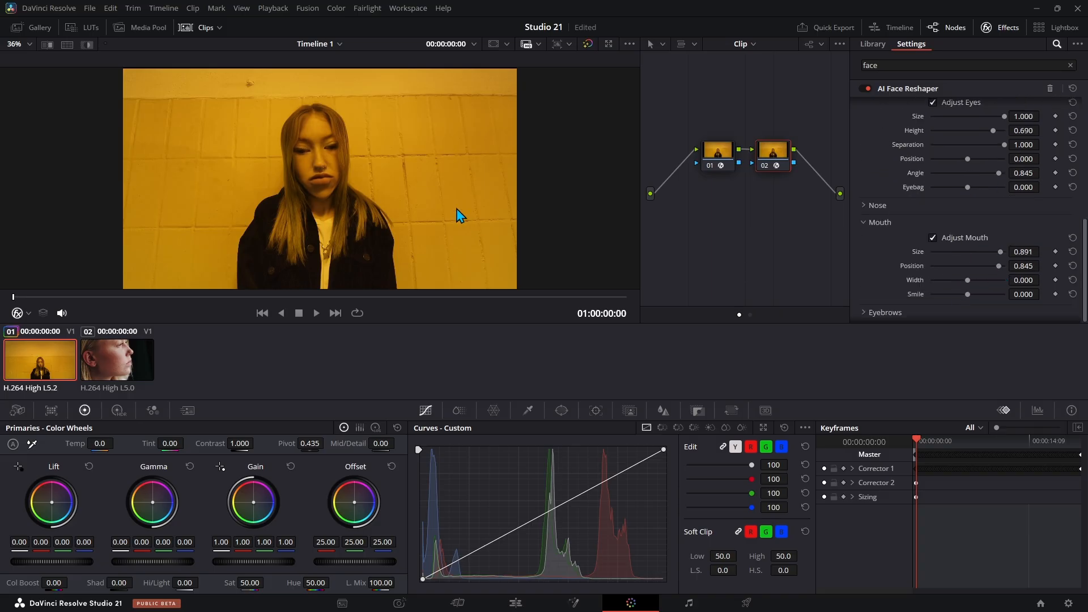
pyautogui.press('p')
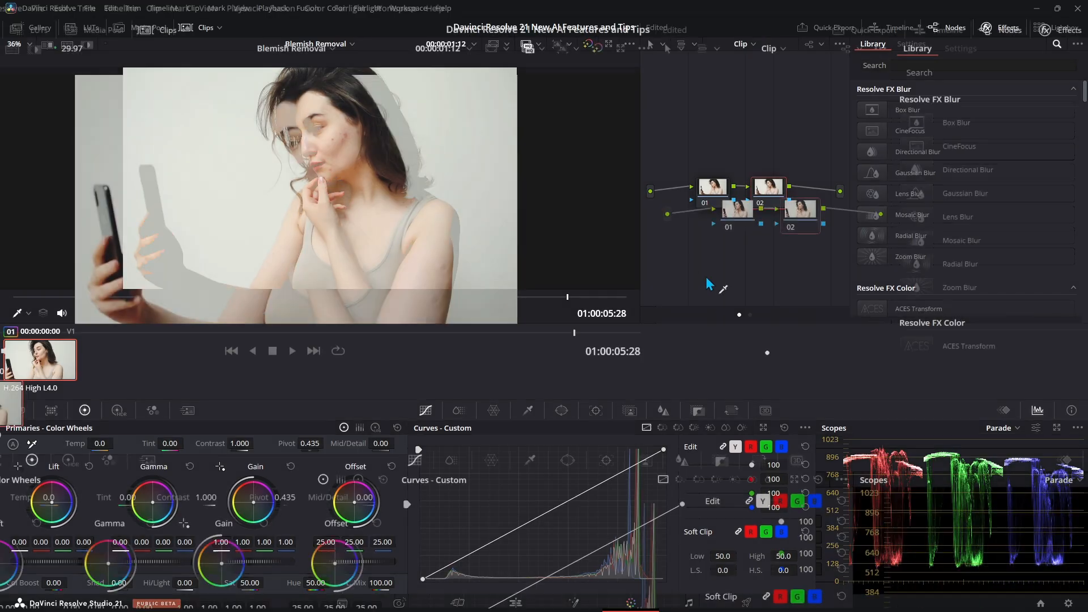
# Find Blemish Removal in the effects library and apply it to the second node
pyautogui.click(924, 63)
pyautogui.write('b')
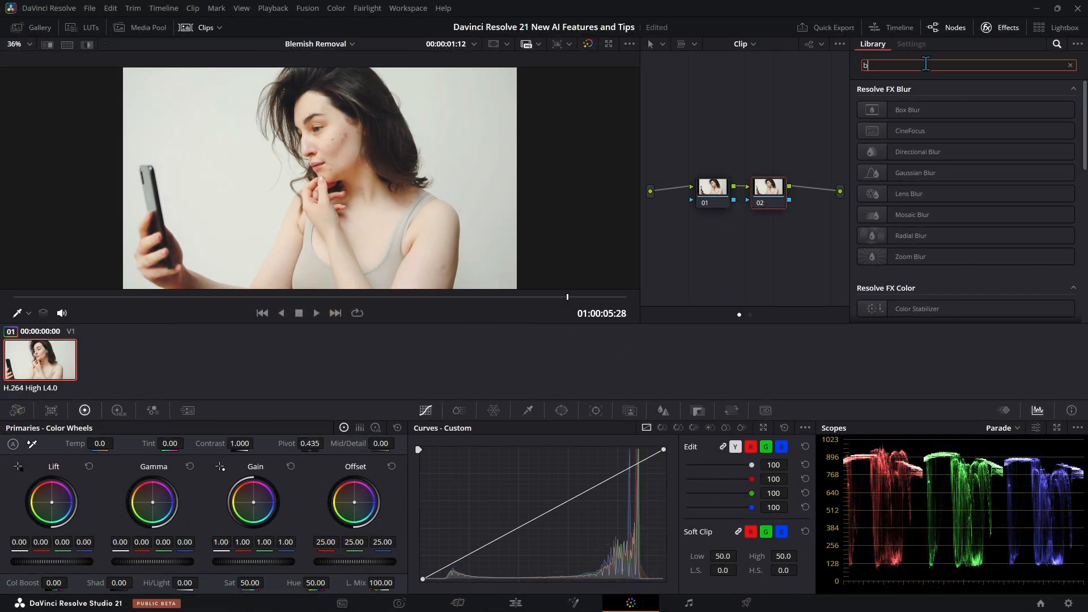
pyautogui.write('le')
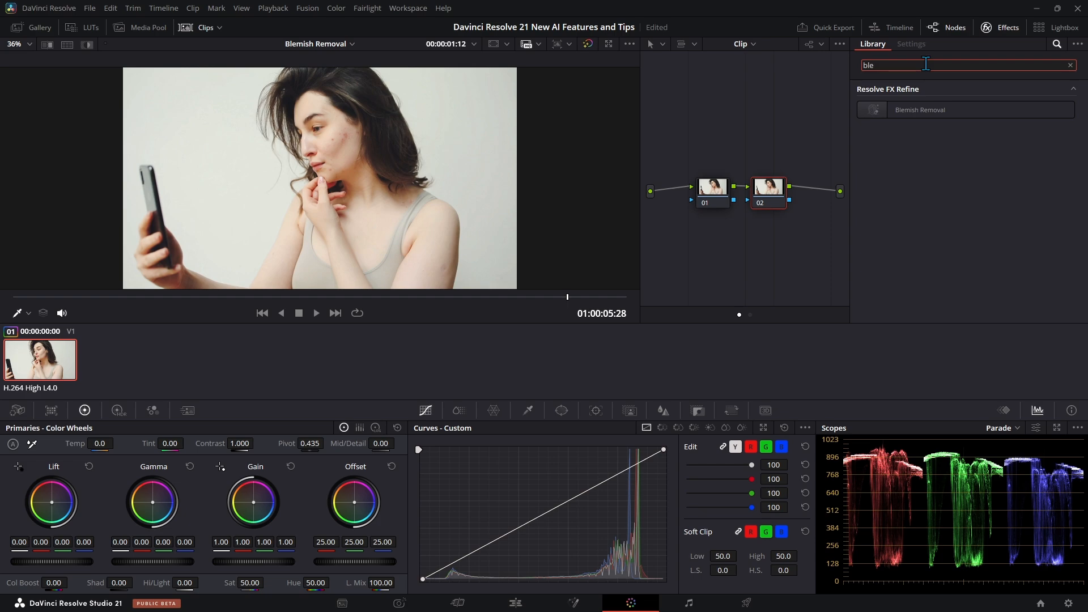
pyautogui.moveTo(920, 110); pyautogui.dragTo(759, 195)
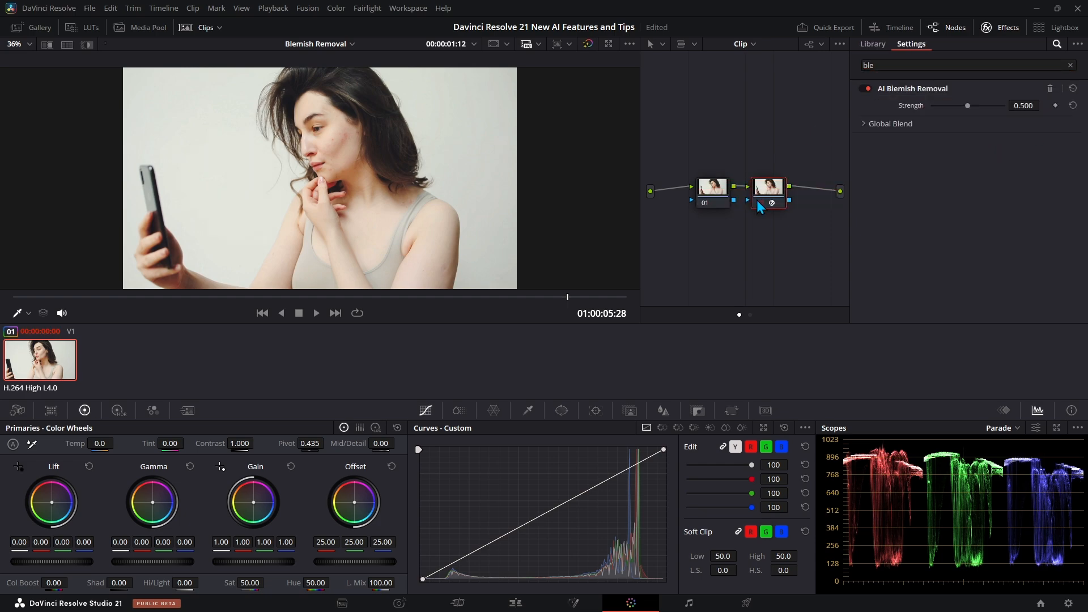
# Try the list view for the node tree and return to graph view
pyautogui.click(820, 44)
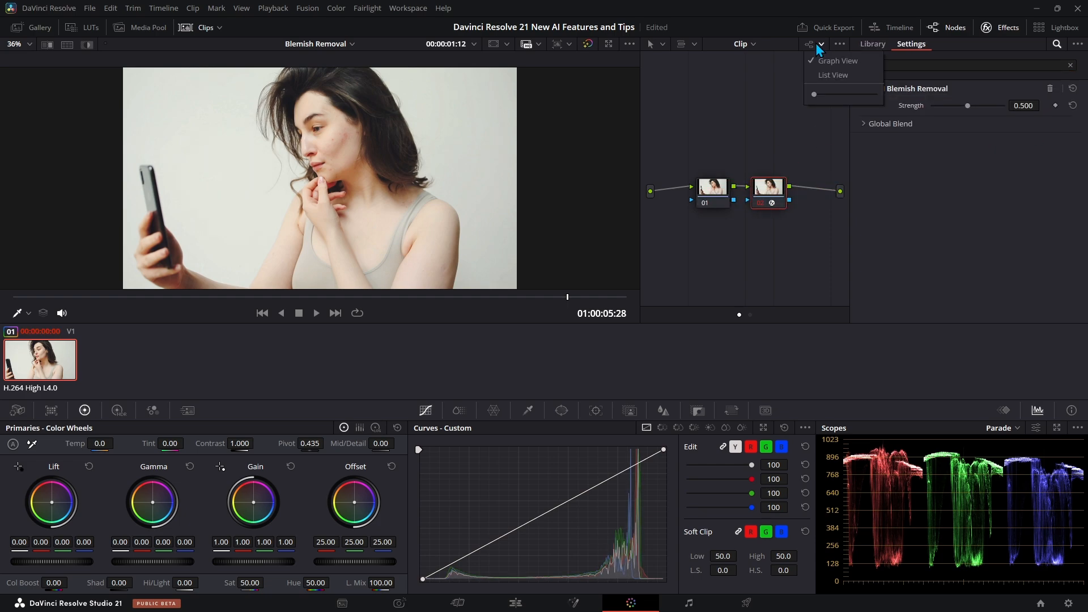
pyautogui.click(826, 76)
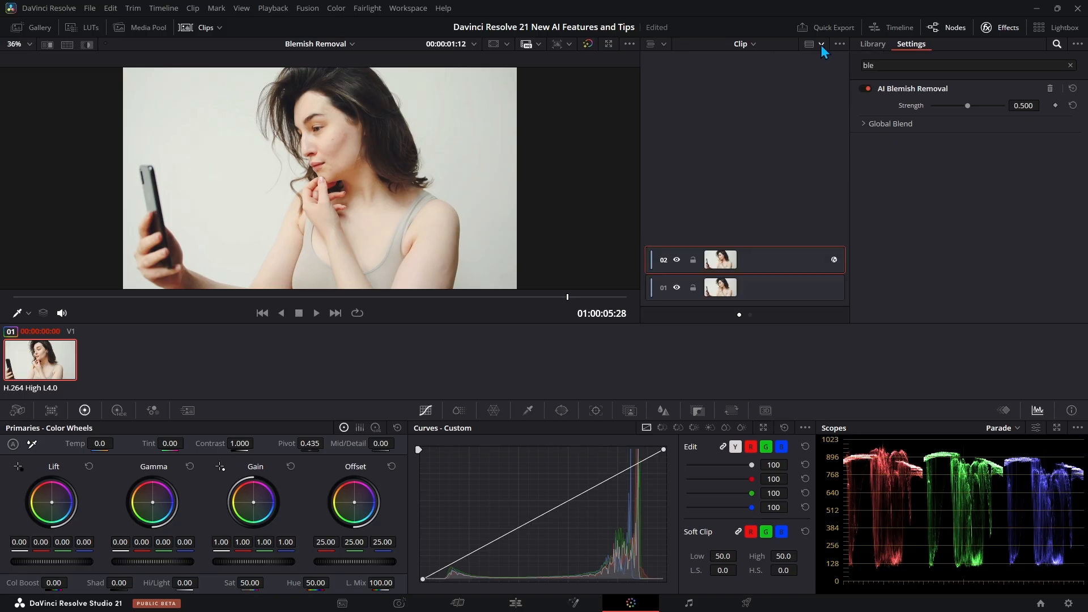
pyautogui.click(821, 45)
pyautogui.click(827, 63)
# Increase the Strength of the AI Blemish Removal effect
pyautogui.moveTo(967, 105); pyautogui.dragTo(984, 105)
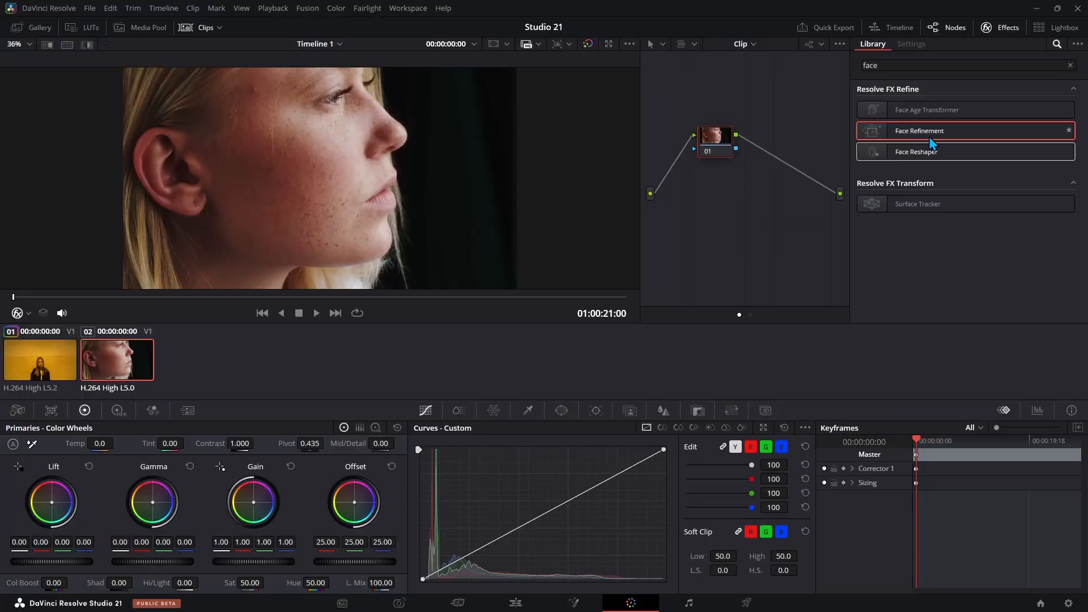
# Apply Face Refinement to the close-up clip's node, detect and track the face in both directions, and hide the overlay
pyautogui.moveTo(930, 138); pyautogui.dragTo(722, 153)
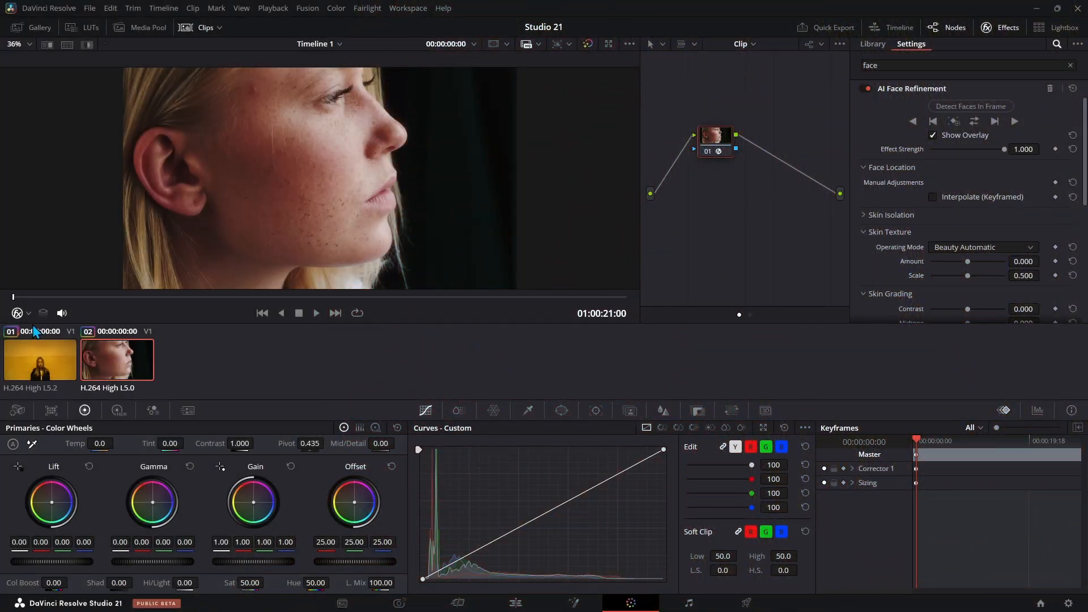
pyautogui.click(957, 106)
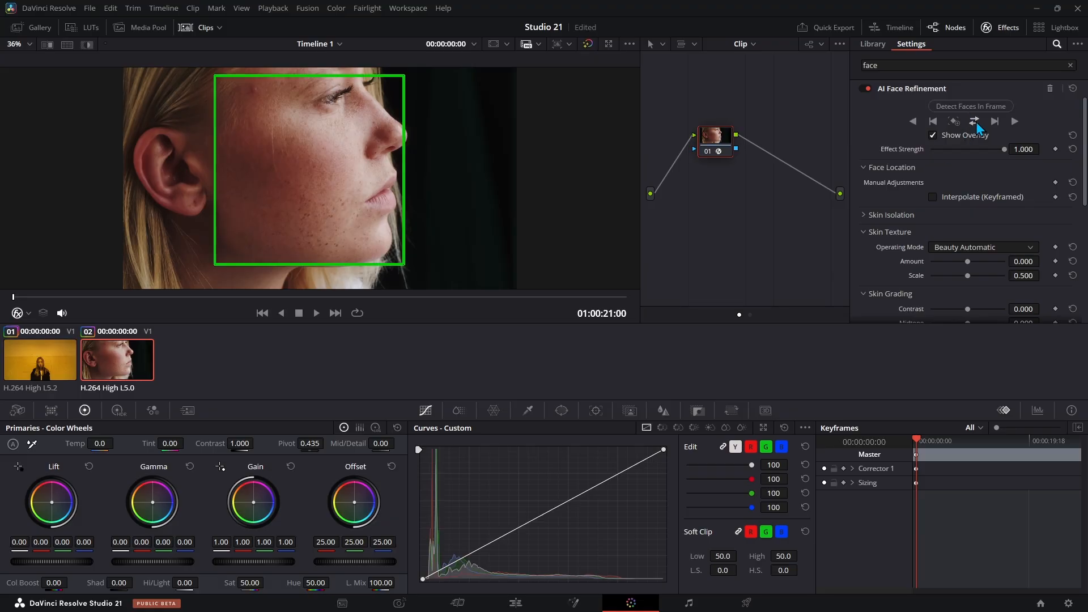
pyautogui.click(973, 121)
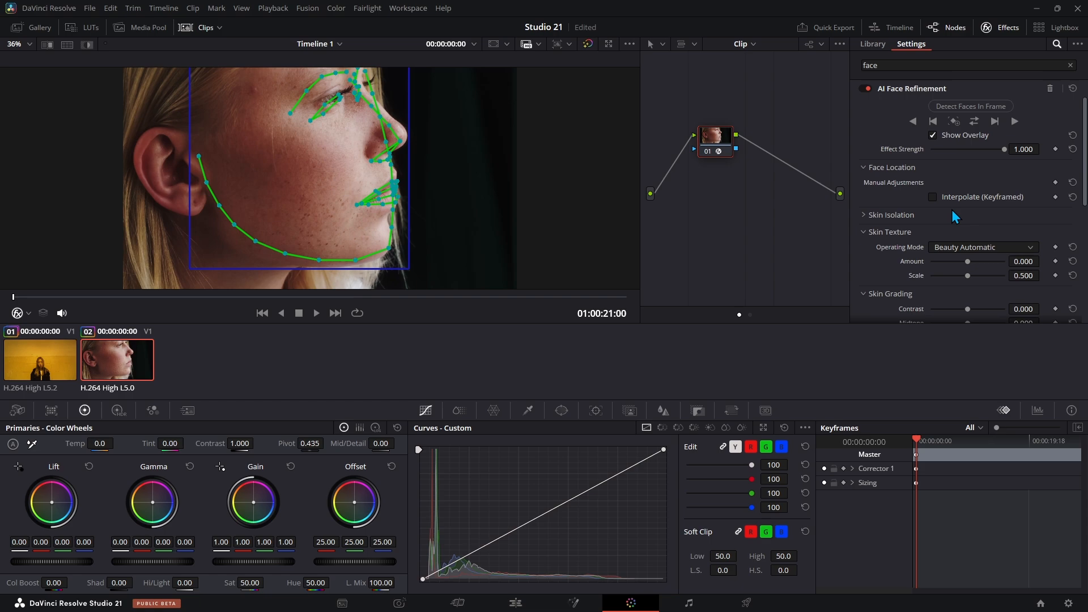
pyautogui.click(932, 136)
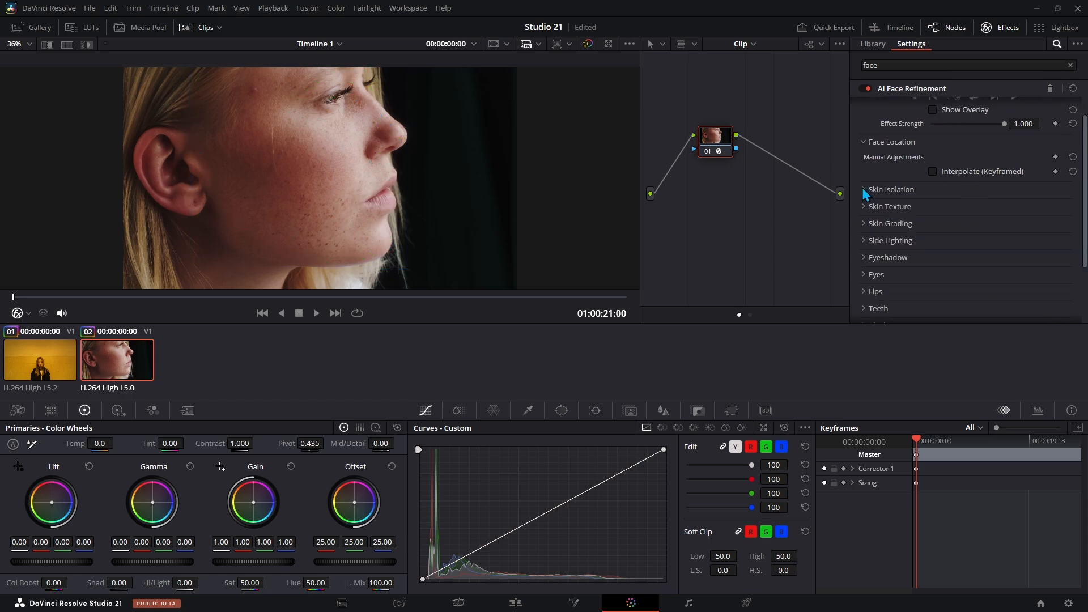
# In Face Refinement's Skin Texture settings, set the Beauty Automatic Amount to 0.779 and Scale to 0.667
pyautogui.click(863, 190)
pyautogui.click(863, 115)
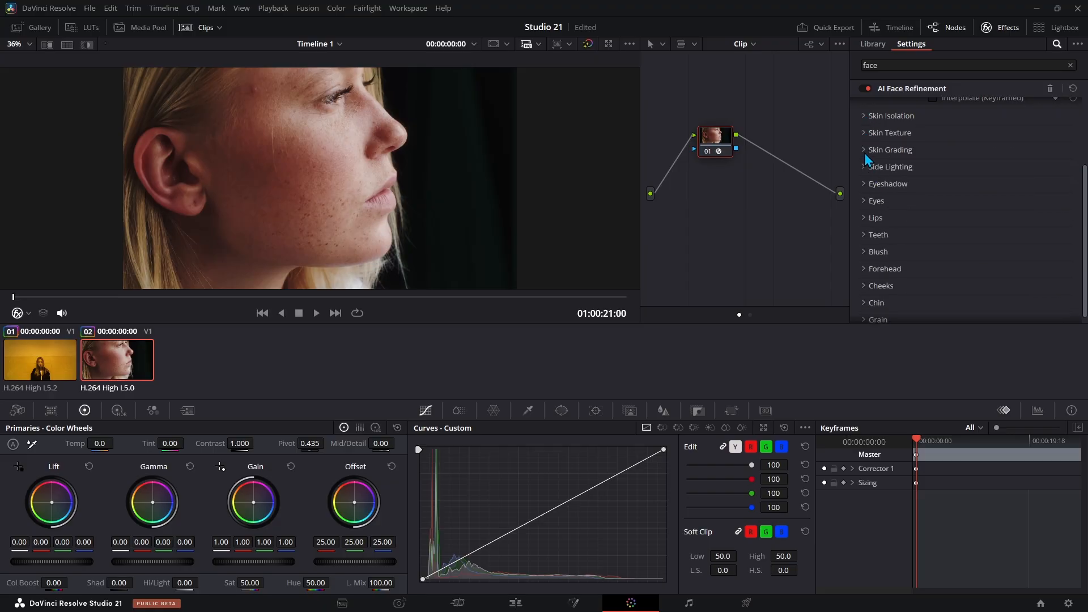
pyautogui.click(864, 132)
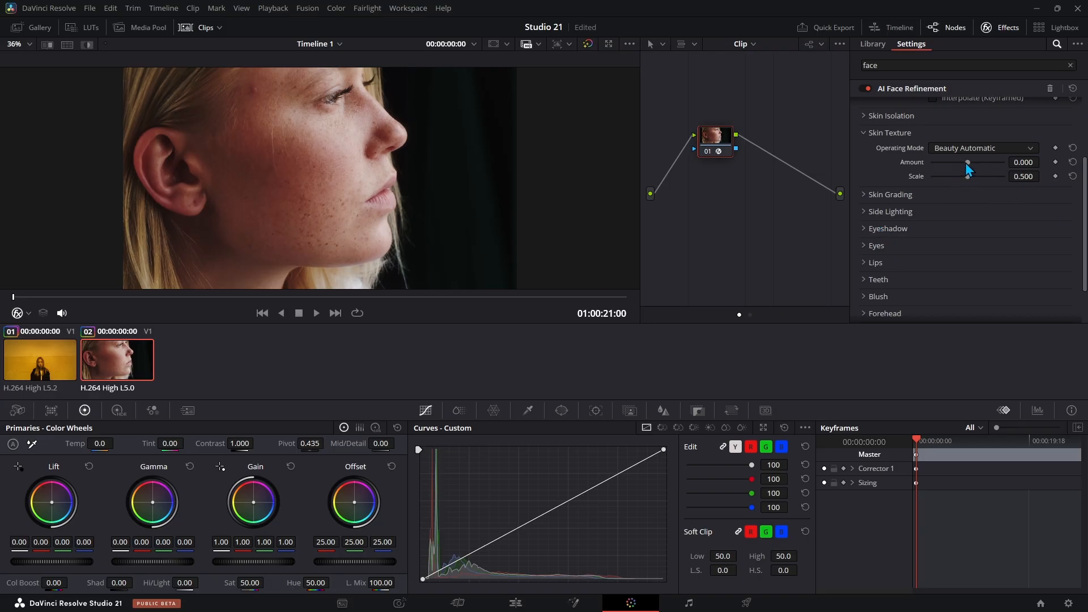
pyautogui.moveTo(967, 164); pyautogui.dragTo(996, 166)
pyautogui.moveTo(984, 158)
pyautogui.mouseDown()
pyautogui.moveTo(984, 174)
pyautogui.moveTo(970, 171)
pyautogui.moveTo(982, 176)
pyautogui.mouseUp()
# Try the Smoothing operating mode with a larger Detail Size, and the Beauty Advanced mode, for Skin Texture
pyautogui.click(974, 148)
pyautogui.click(961, 174)
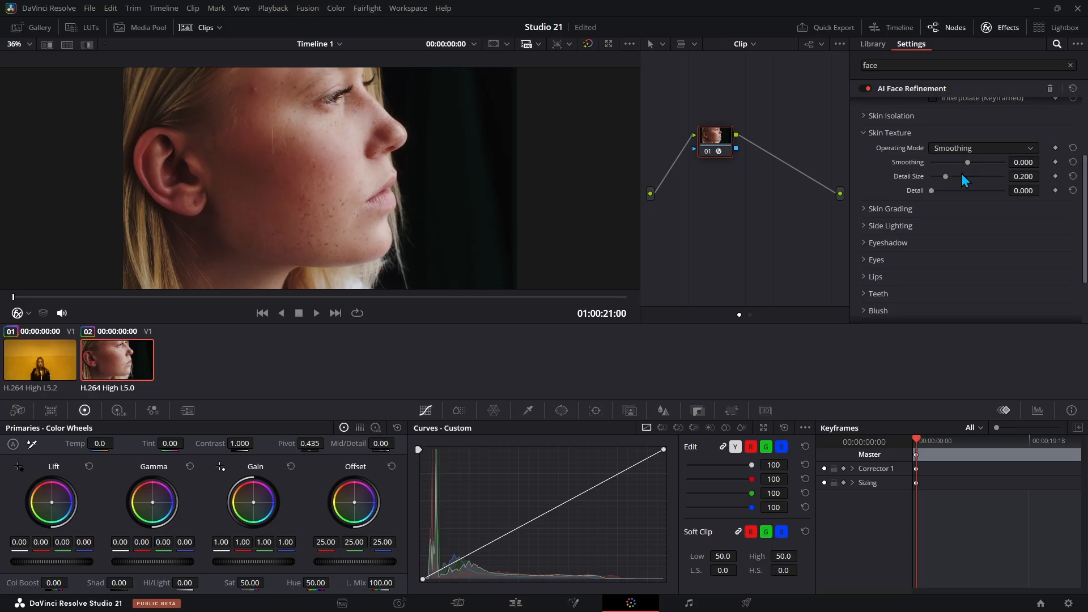
pyautogui.moveTo(946, 176); pyautogui.dragTo(978, 172)
pyautogui.click(985, 148)
pyautogui.click(970, 191)
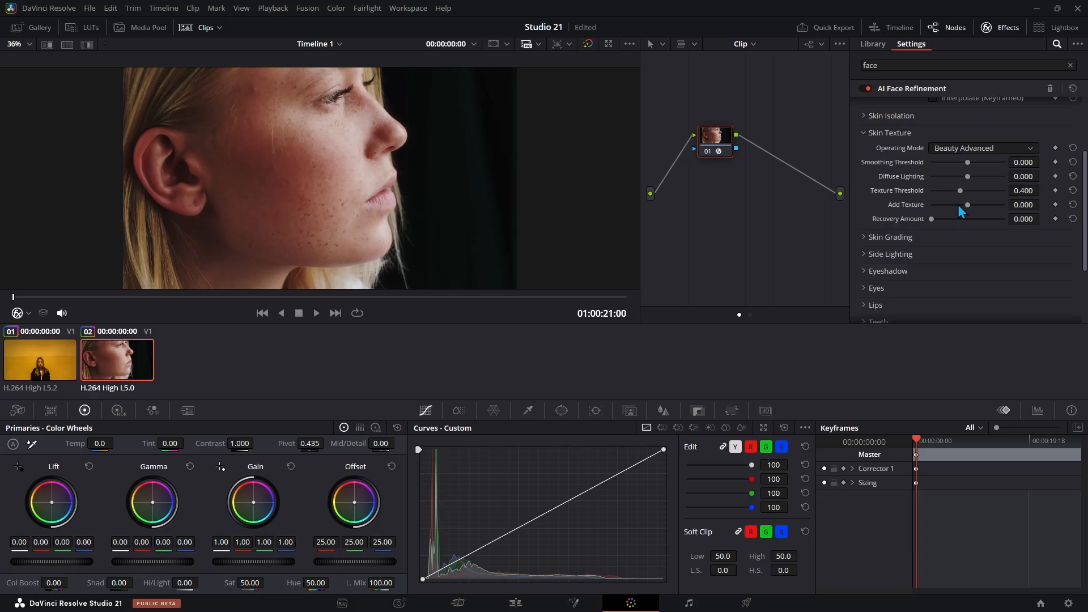
# Return the Skin Texture operating mode to Beauty Automatic and fine-tune its Amount
pyautogui.click(963, 149)
pyautogui.click(959, 160)
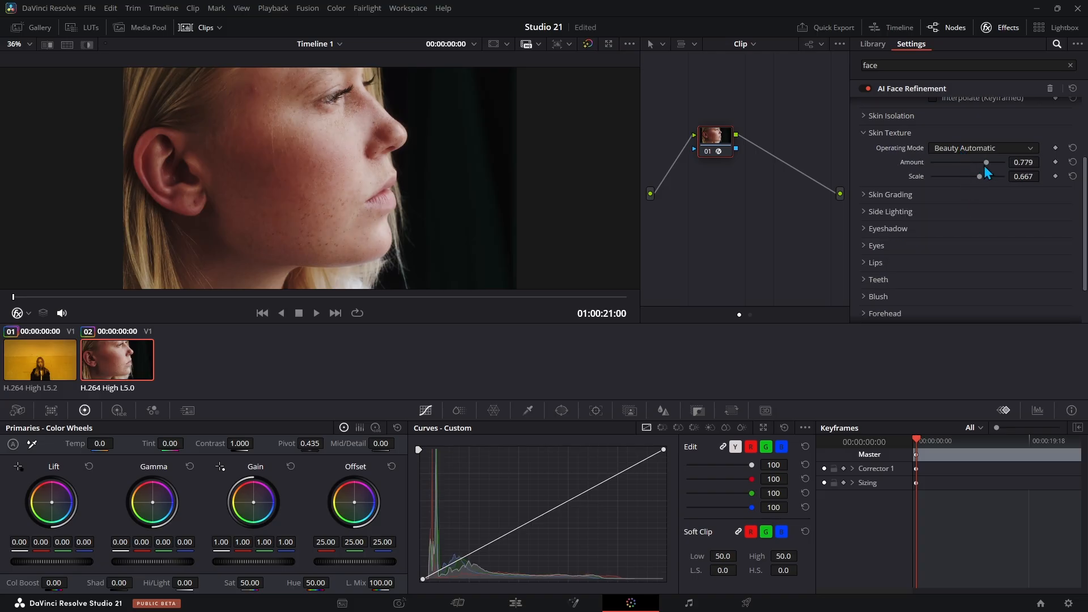
pyautogui.moveTo(969, 163); pyautogui.dragTo(972, 163)
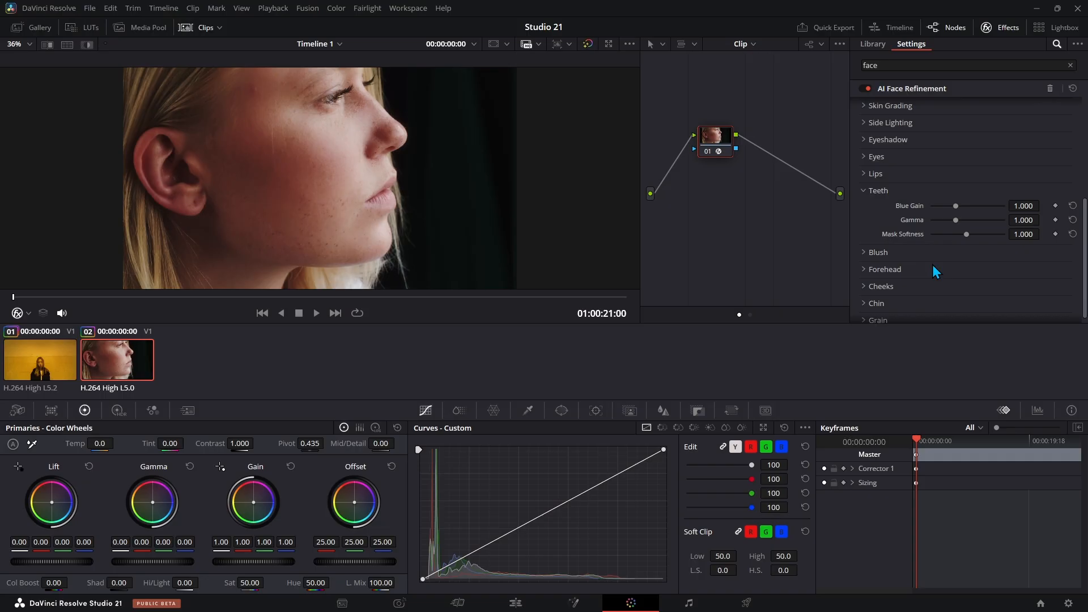
# Look through the remaining Face Refinement sections below Teeth
pyautogui.scroll(-1, 924, 262)
pyautogui.click(878, 295)
pyautogui.scroll(5, 901, 286)
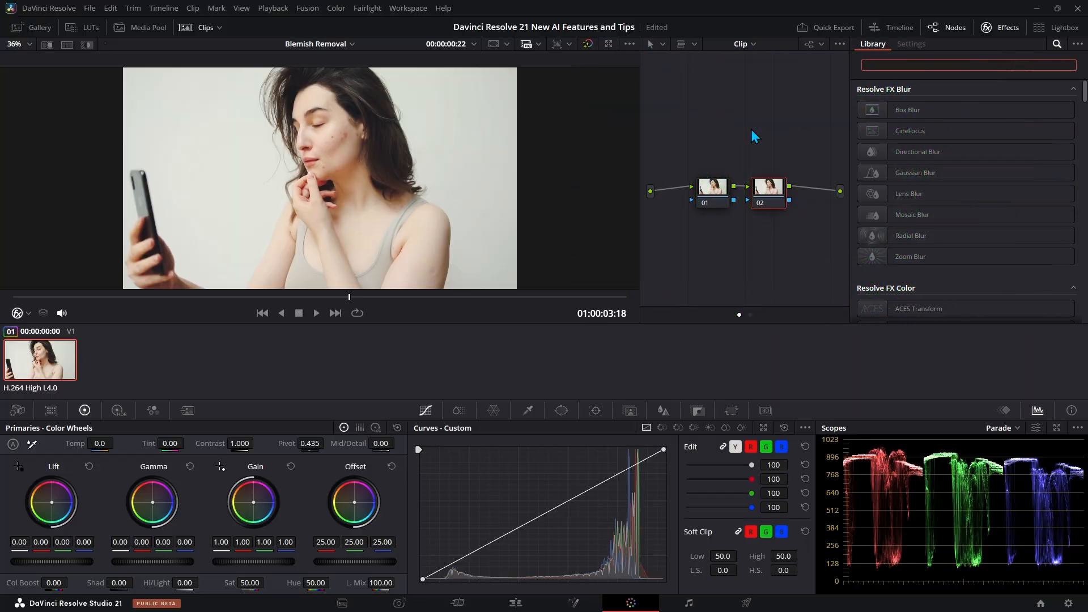
# Search the effects library for "refine" and look over the Resolve FX Refine effects
pyautogui.write('refine')
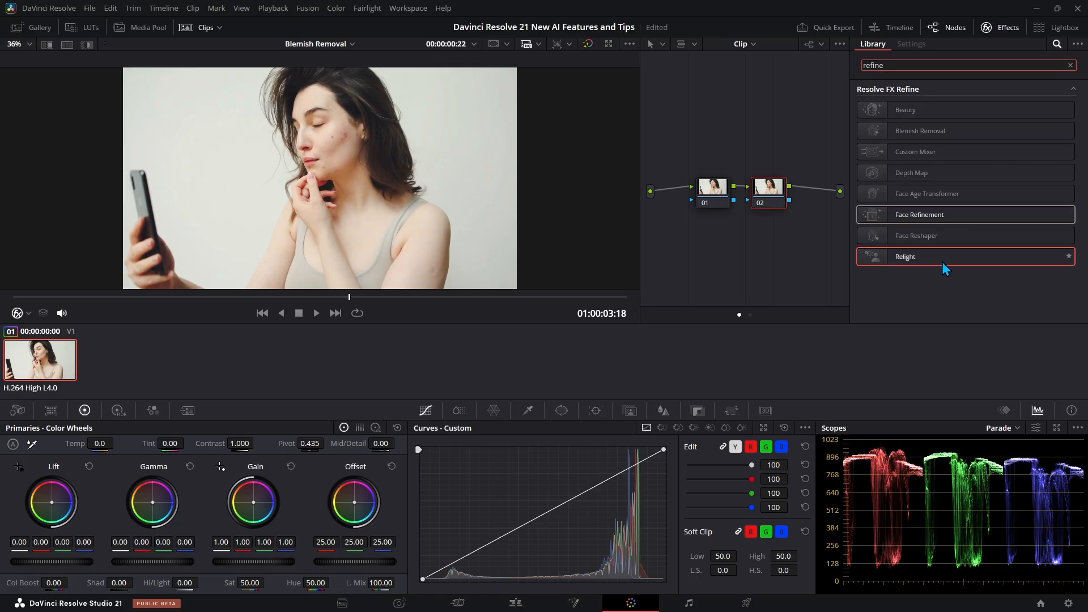
pyautogui.moveTo(929, 173); pyautogui.dragTo(917, 177)
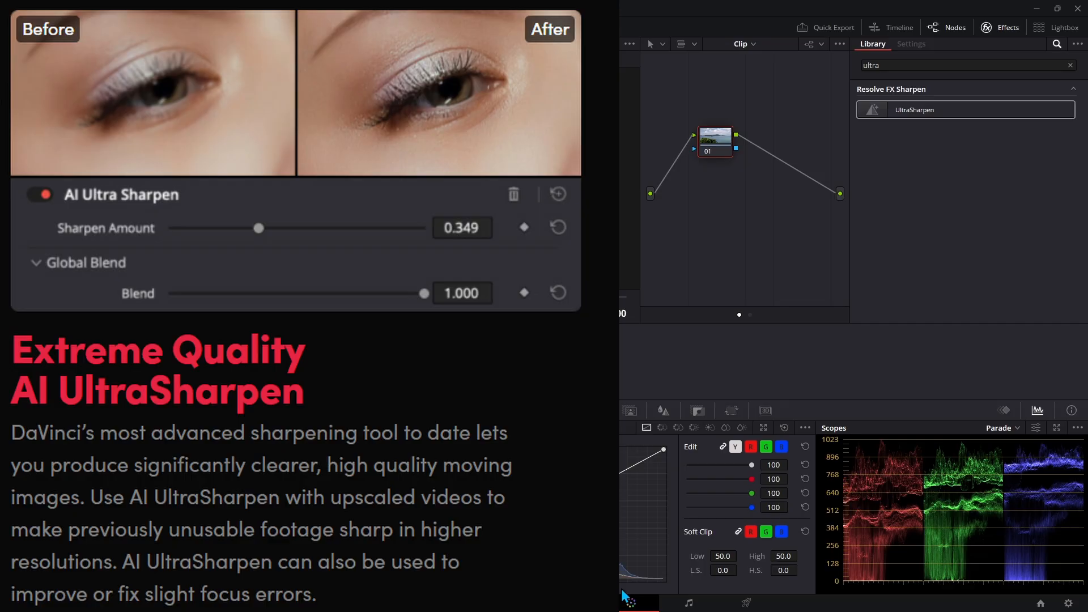
# Apply UltraSharpen to the island landscape clip's node with Sharpen Amount 1.000, and review the result full screen
pyautogui.click(901, 65)
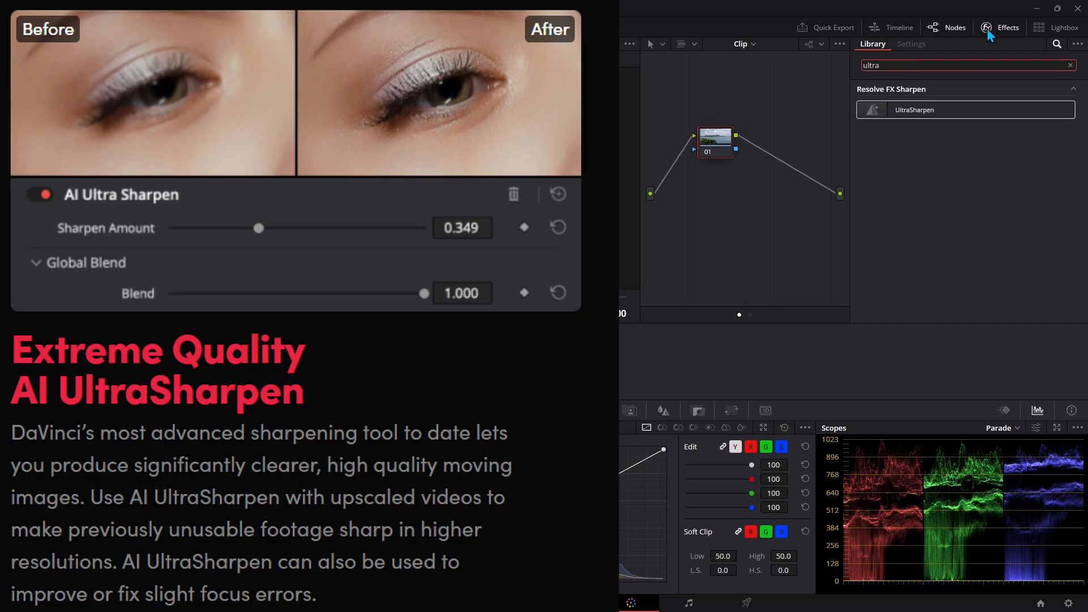
pyautogui.moveTo(966, 113); pyautogui.dragTo(728, 180)
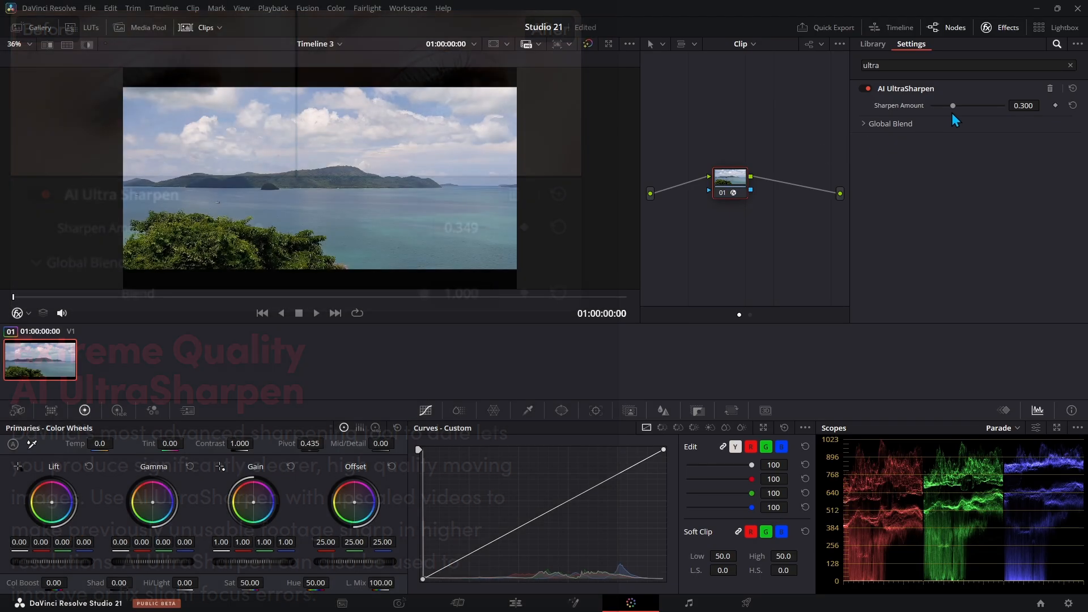
pyautogui.moveTo(951, 106); pyautogui.dragTo(994, 107)
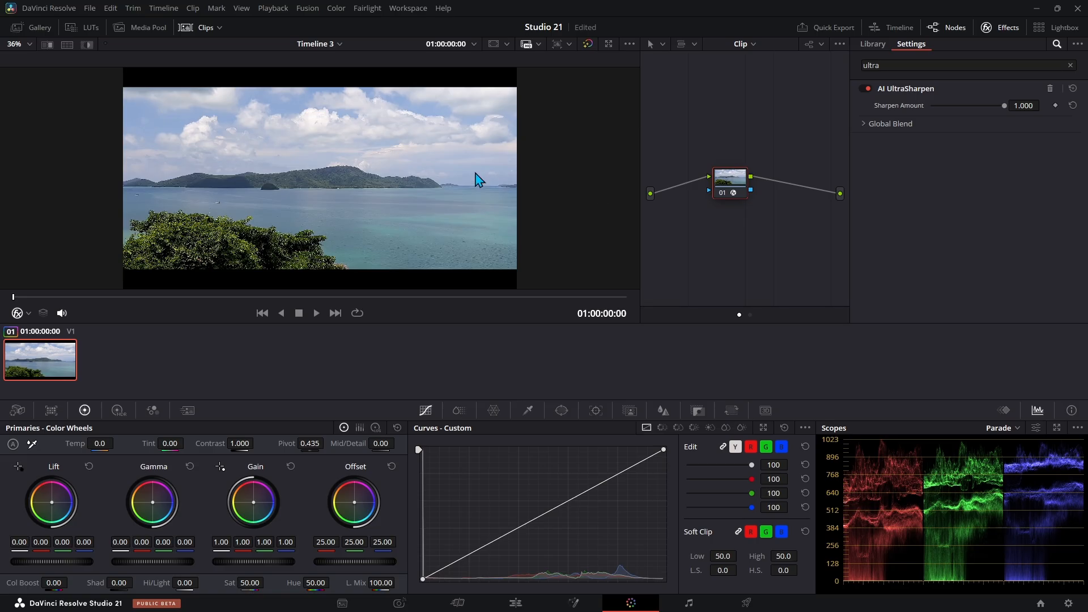
pyautogui.hotkey('ctrl', 'f')
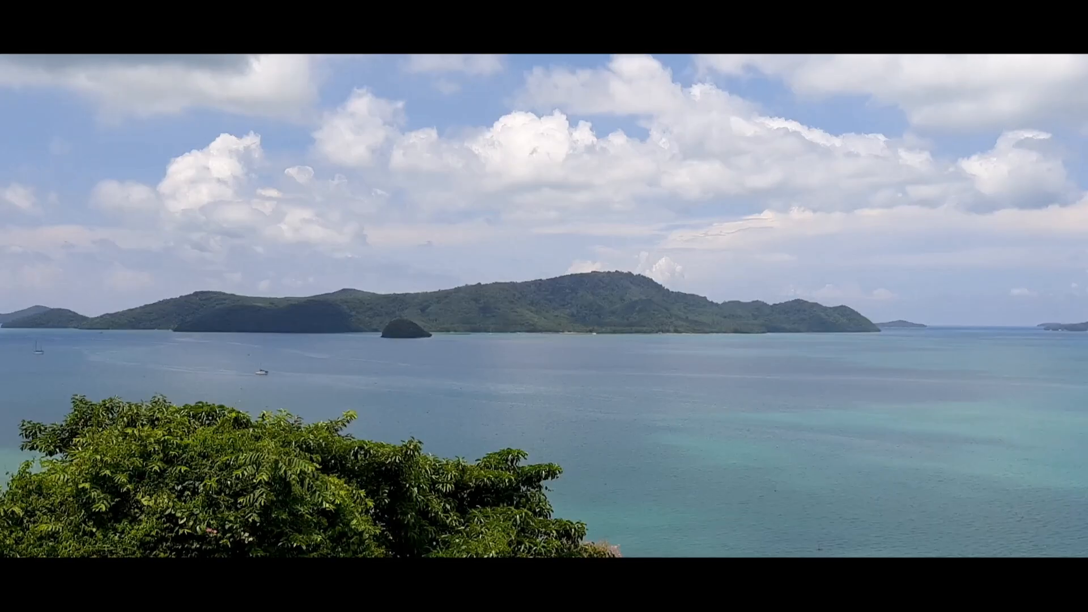
pyautogui.press('space')
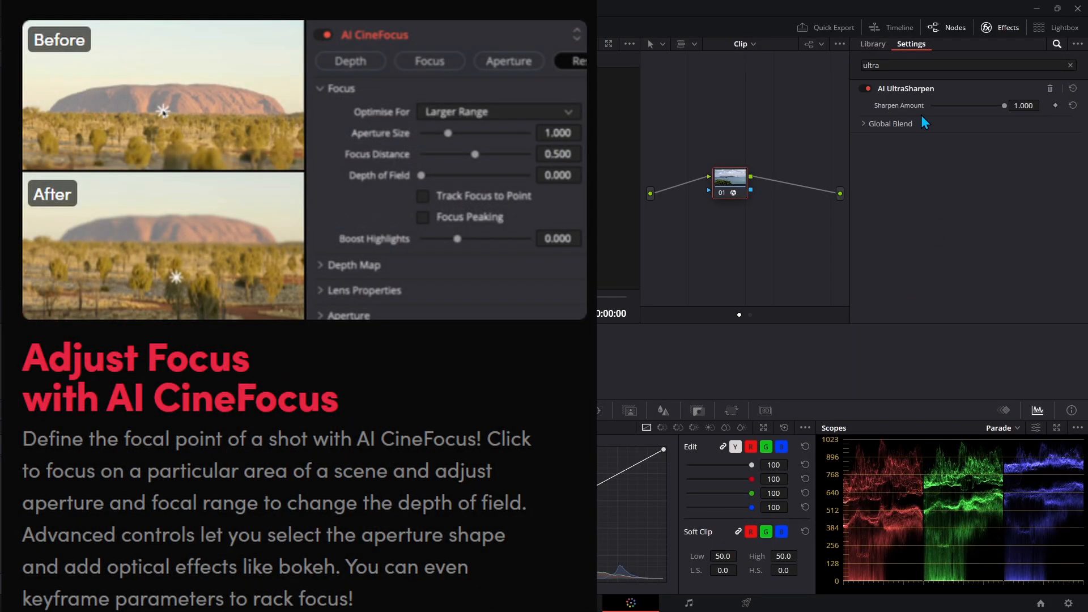
# Search the effects library for "cine" and apply CineFocus to the landscape clip's node
pyautogui.moveTo(901, 66); pyautogui.dragTo(848, 67)
pyautogui.press('BackSpace')
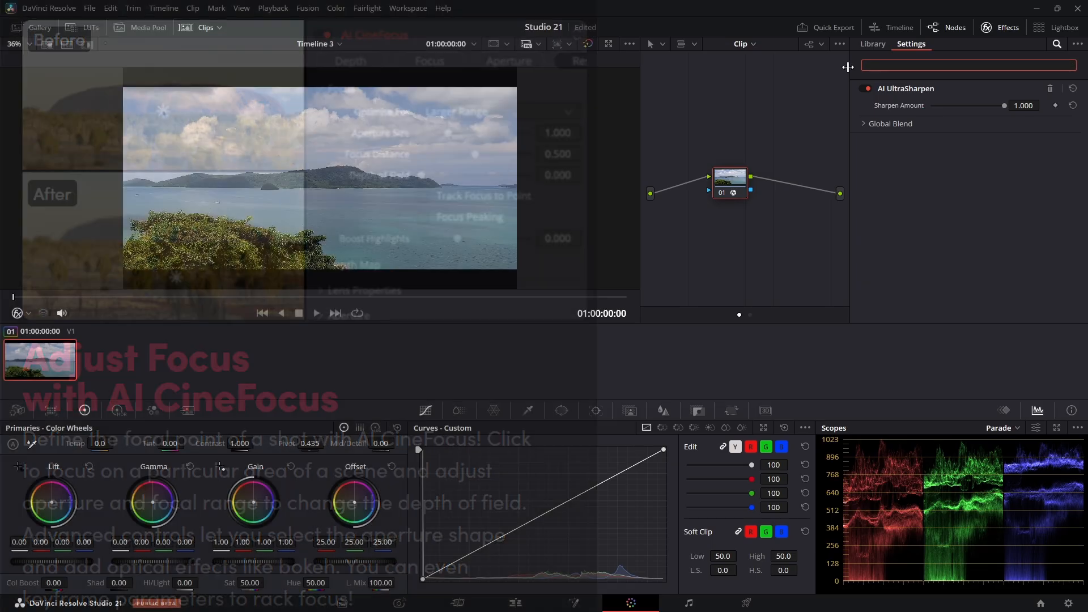
pyautogui.write('cine')
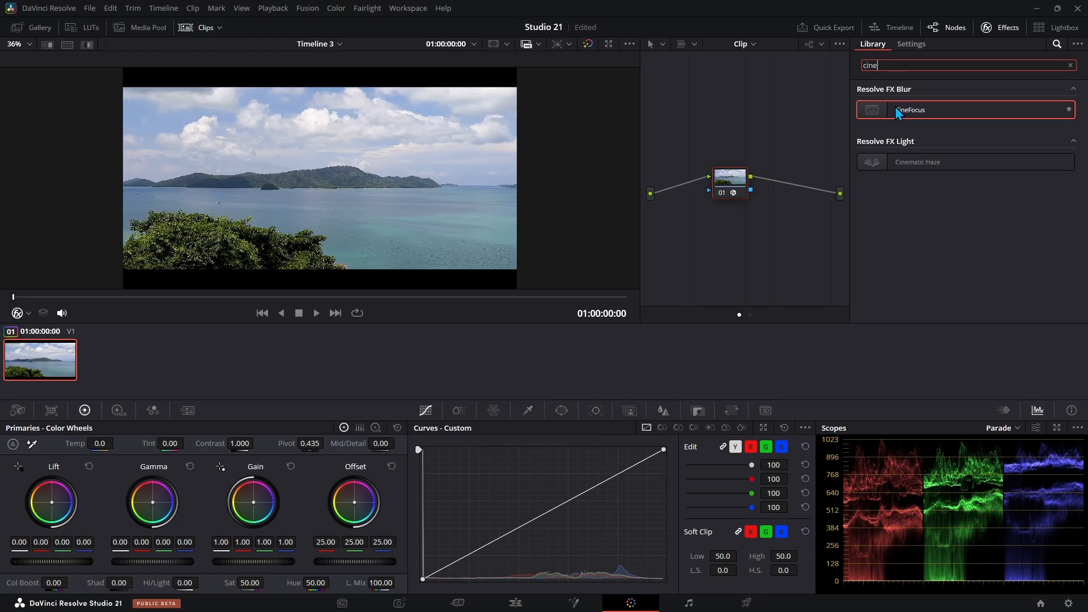
pyautogui.press('BackSpace')
pyautogui.press('BackSpace')
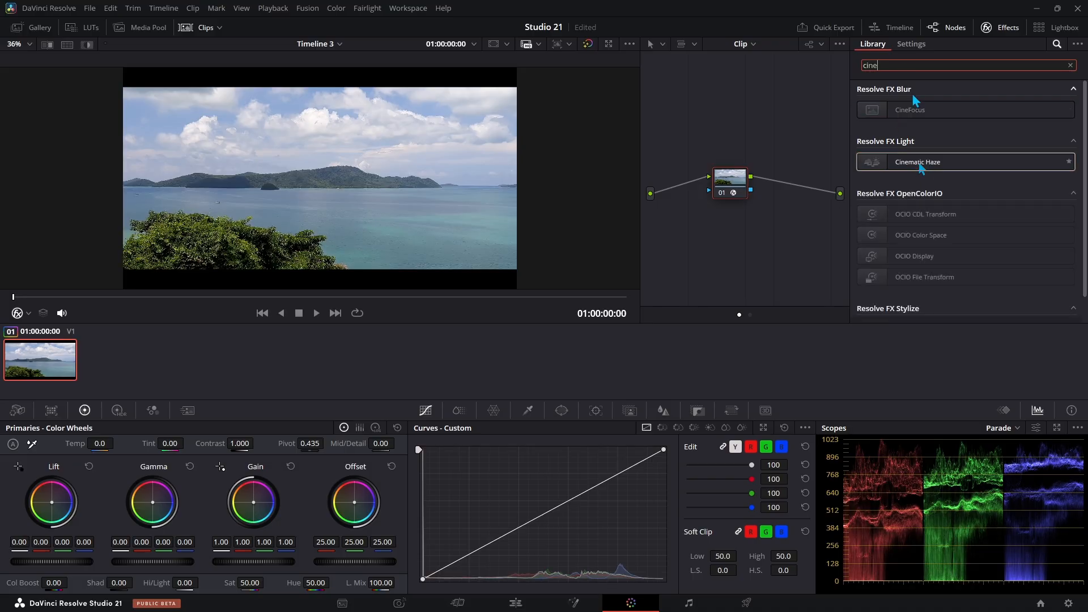
pyautogui.moveTo(909, 115); pyautogui.dragTo(729, 196)
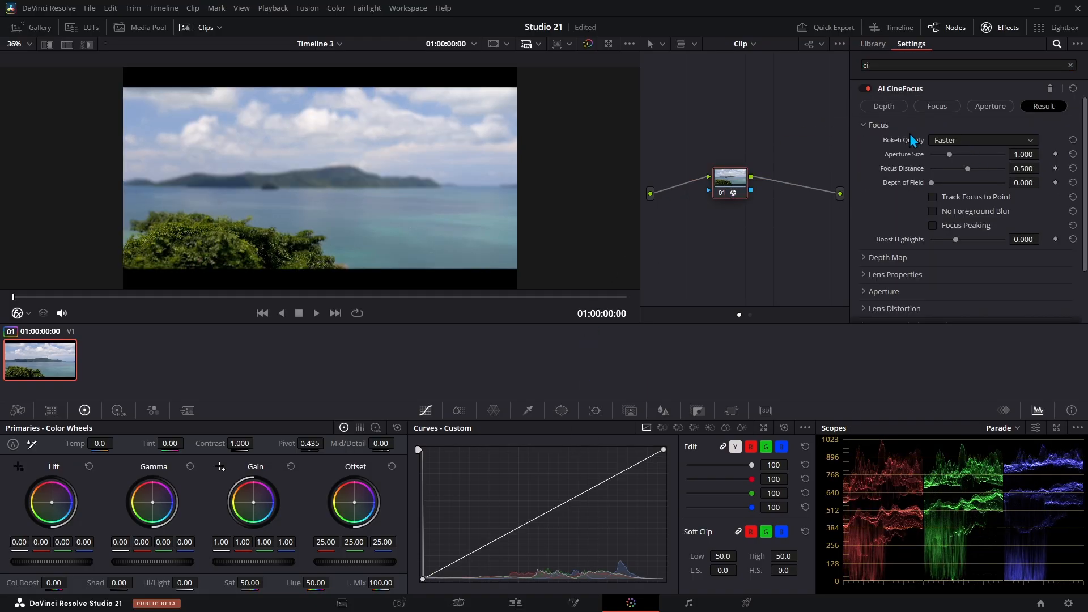
# Check the Bokeh Quality options of CineFocus and preview its depth map with the Depth Map settings in view
pyautogui.click(991, 130)
pyautogui.click(987, 141)
pyautogui.click(977, 157)
pyautogui.click(930, 128)
pyautogui.click(882, 106)
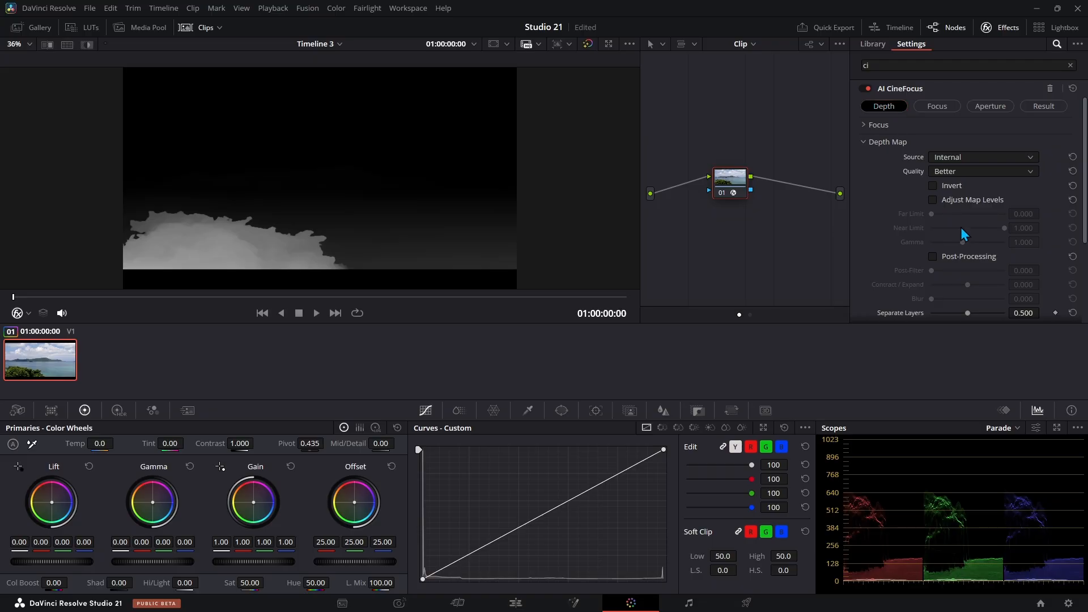
# Enable Adjust Map Levels for the CineFocus depth map and set Far Limit to 0.070 while previewing the focus
pyautogui.click(933, 200)
pyautogui.click(933, 200)
pyautogui.click(936, 106)
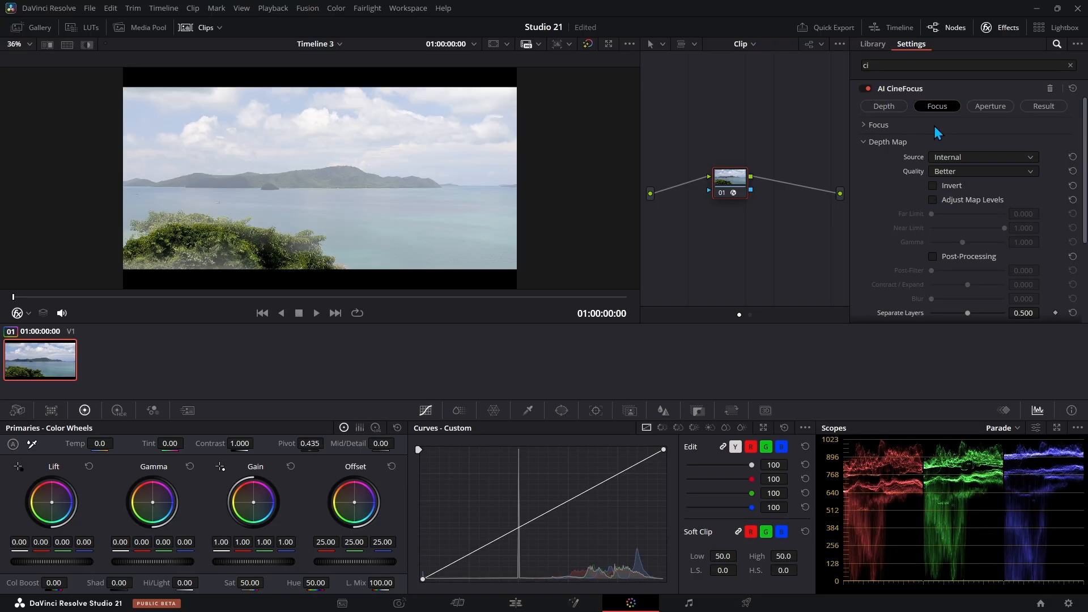
pyautogui.click(932, 199)
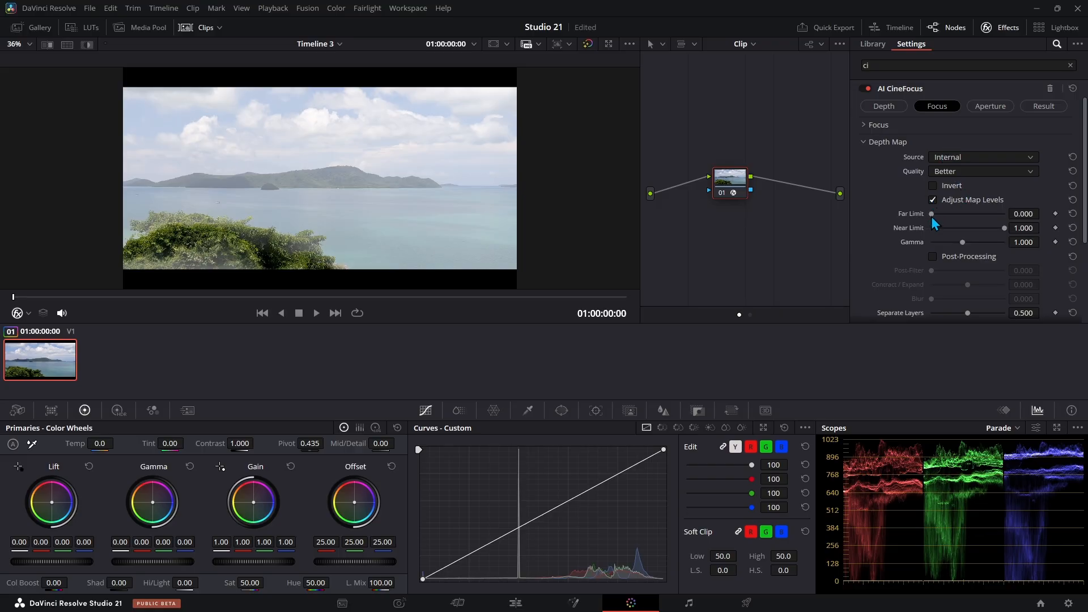
pyautogui.moveTo(932, 215)
pyautogui.mouseDown()
pyautogui.moveTo(960, 219)
pyautogui.moveTo(936, 219)
pyautogui.mouseUp()
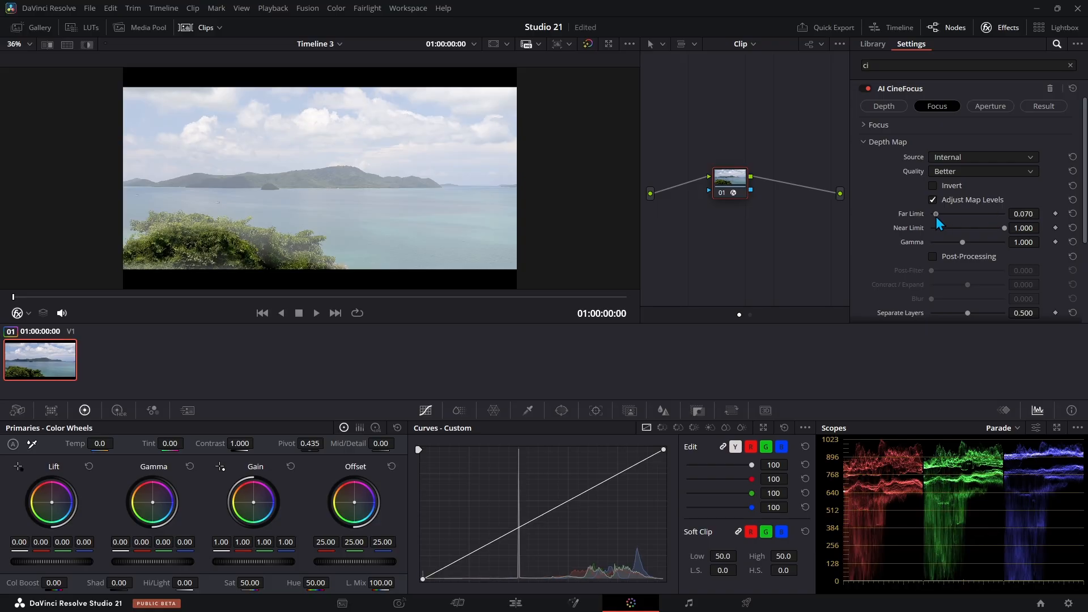
# Inspect the Aperture and Result previews of CineFocus, and return to the Focus preview and Depth Map settings
pyautogui.click(991, 106)
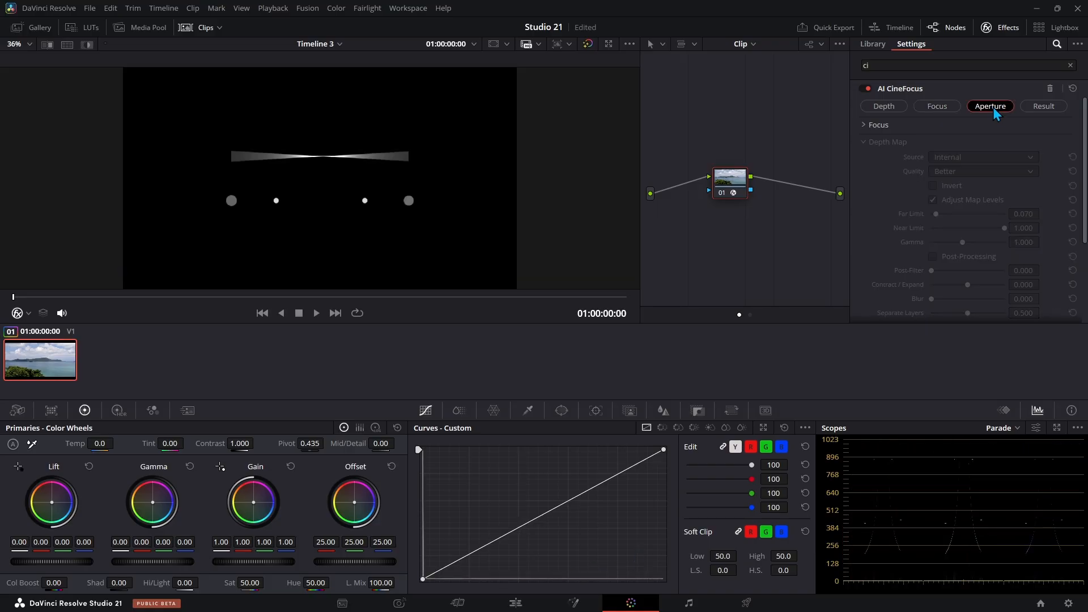
pyautogui.click(1036, 106)
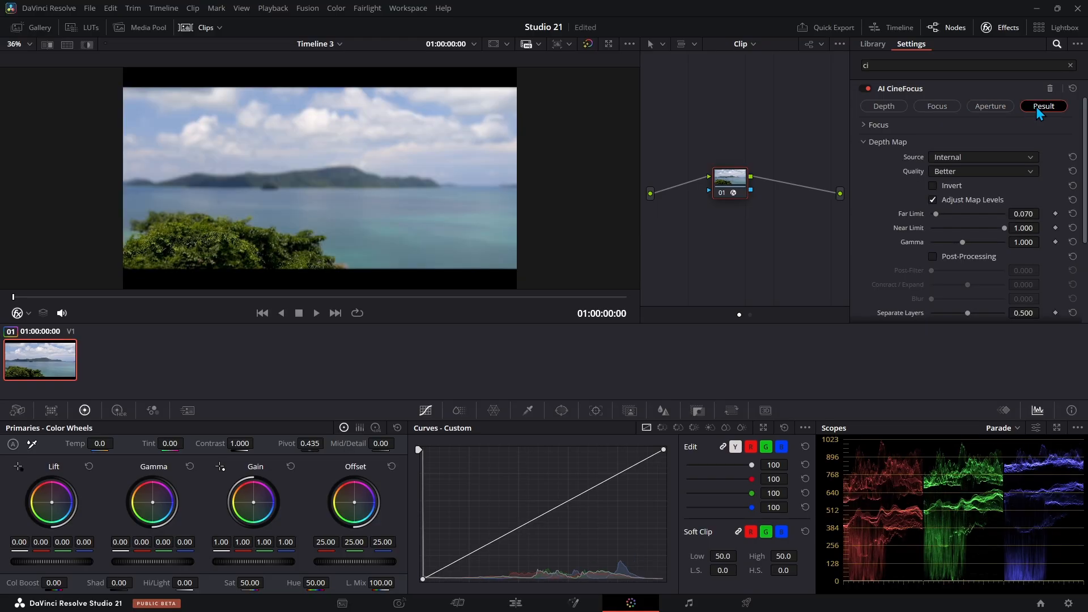
pyautogui.click(935, 106)
pyautogui.scroll(-3, 964, 216)
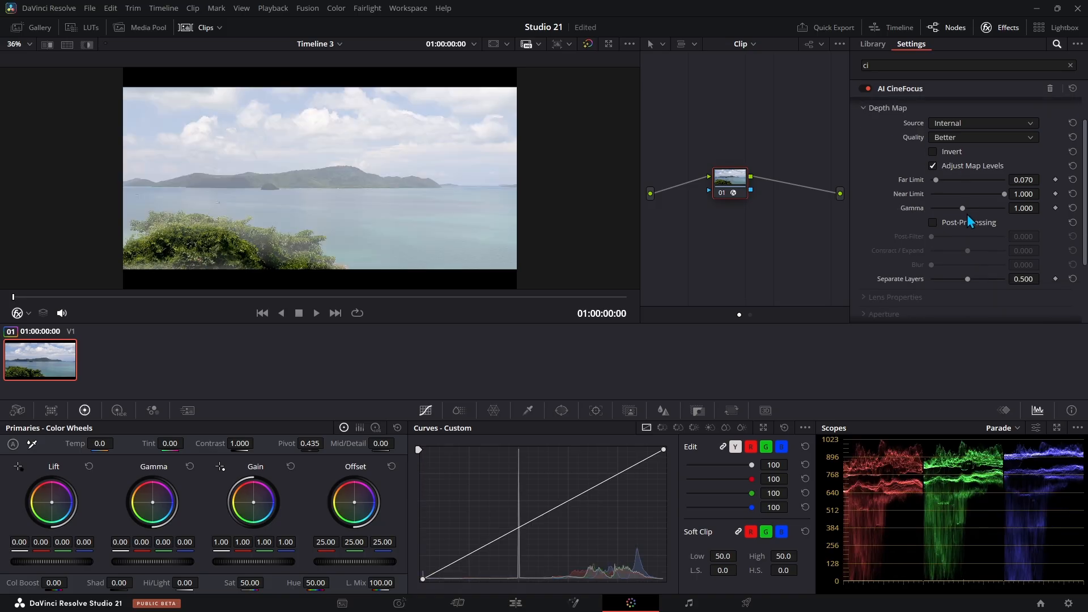
# Enable Post-Processing for the CineFocus depth map, with Far Limit at 0.000, Gamma at 0.820 and a much lower Near Limit
pyautogui.scroll(3, 964, 217)
pyautogui.click(933, 256)
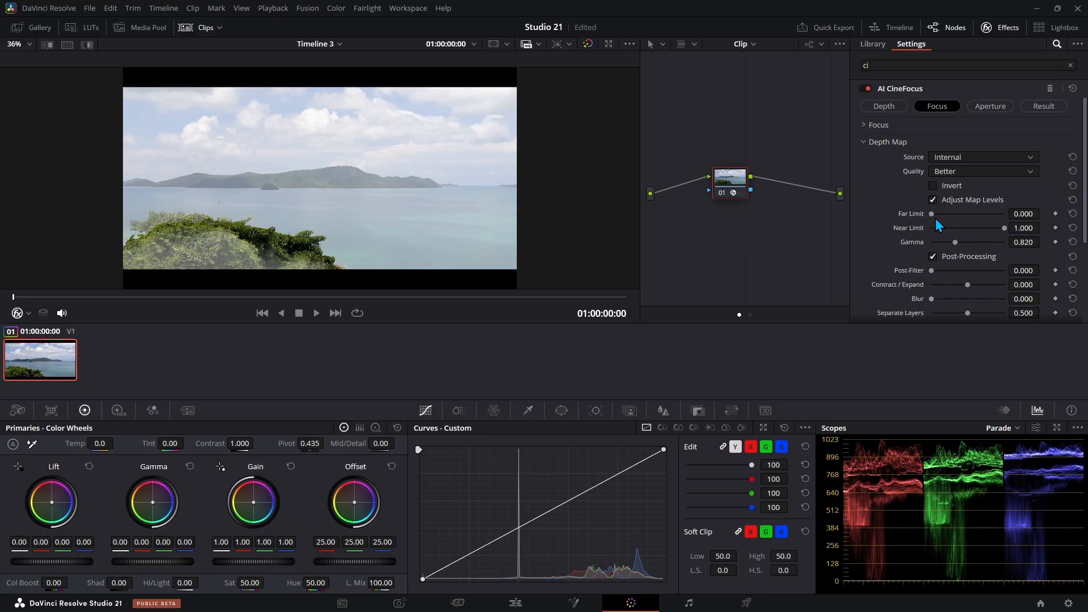
pyautogui.moveTo(1002, 227); pyautogui.dragTo(941, 230)
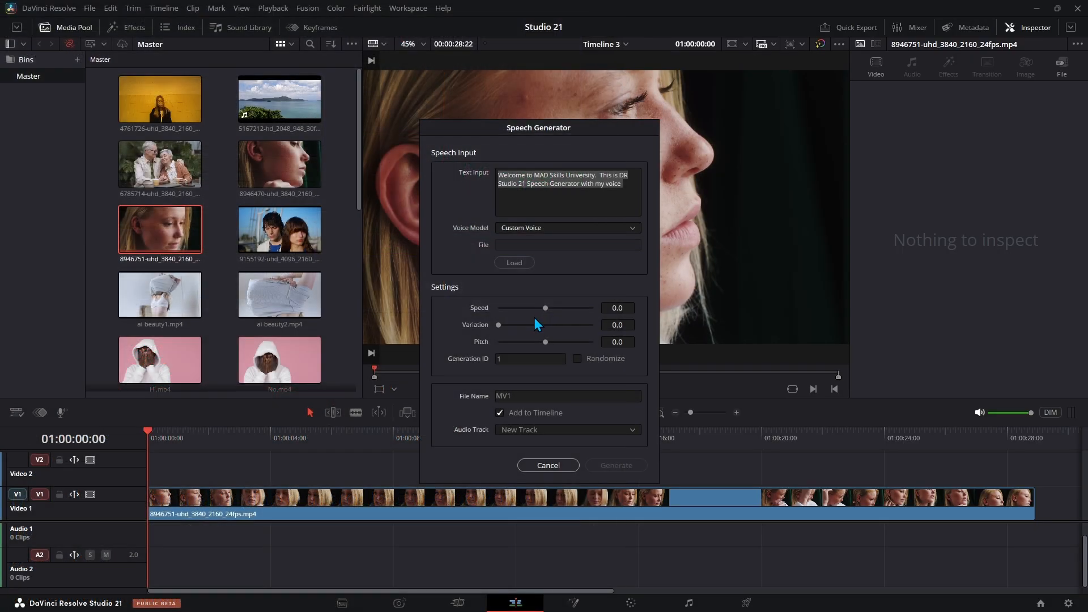
# Review the Speech Generator's voice models, keep Custom Voice, and load V1.wav as the voice file
pyautogui.click(530, 227)
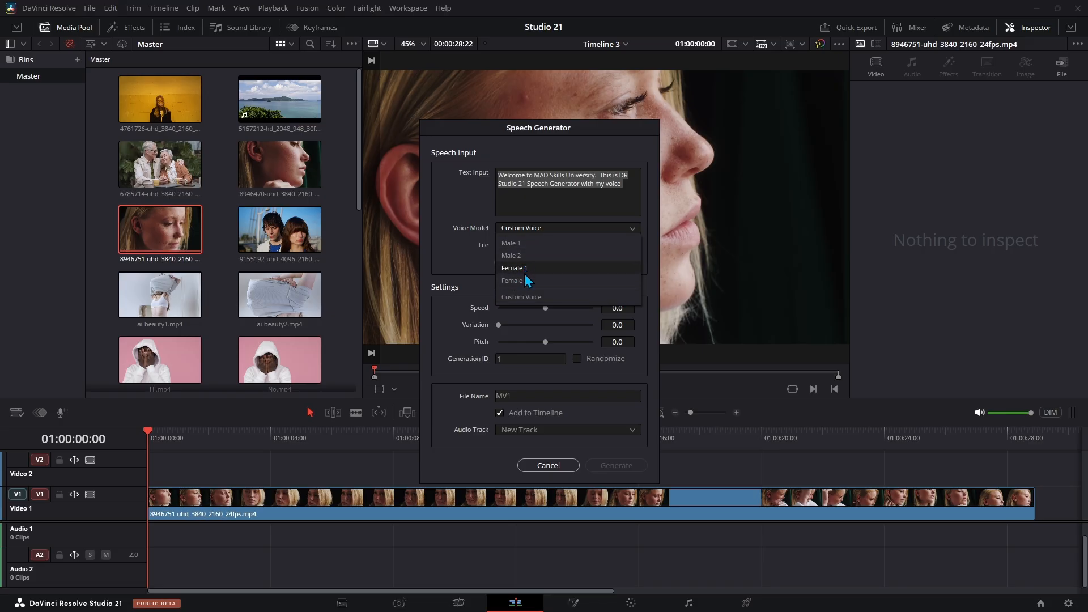
pyautogui.click(452, 264)
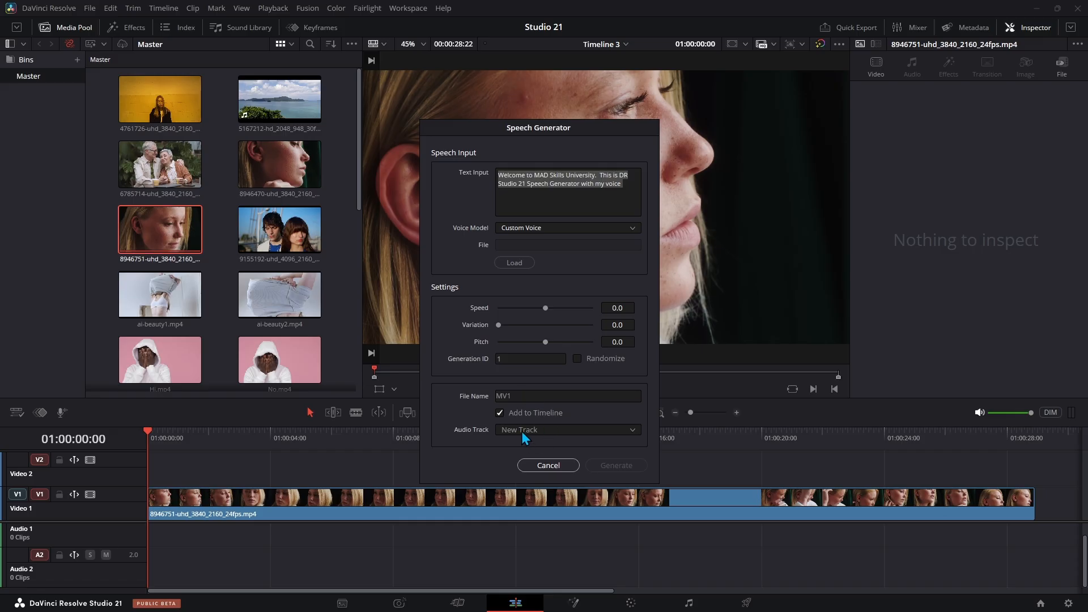
pyautogui.moveTo(553, 399); pyautogui.dragTo(491, 389)
pyautogui.click(521, 264)
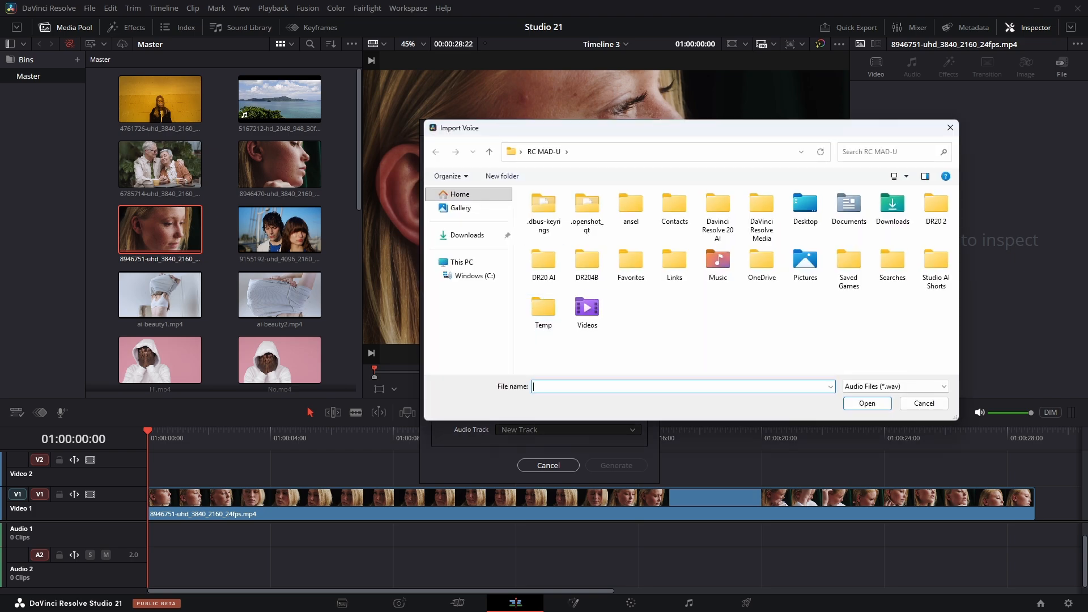
pyautogui.doubleClick(536, 214)
# Generate speech from the entered text with the V1.wav voice, downloading the required AI Speech Generator package
pyautogui.click(629, 186)
pyautogui.moveTo(626, 185); pyautogui.dragTo(497, 174)
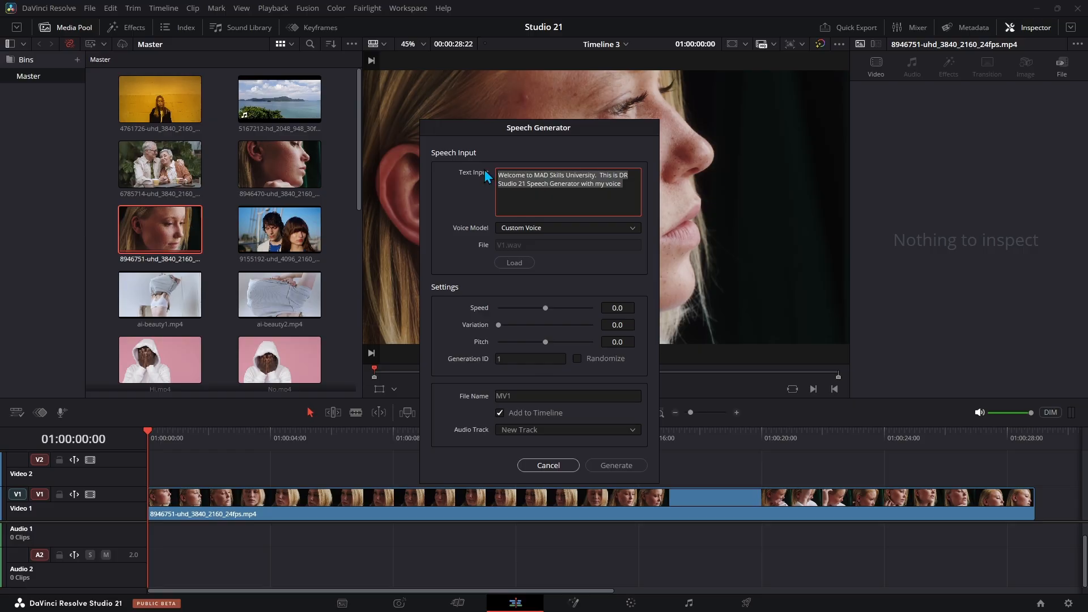
pyautogui.click(627, 185)
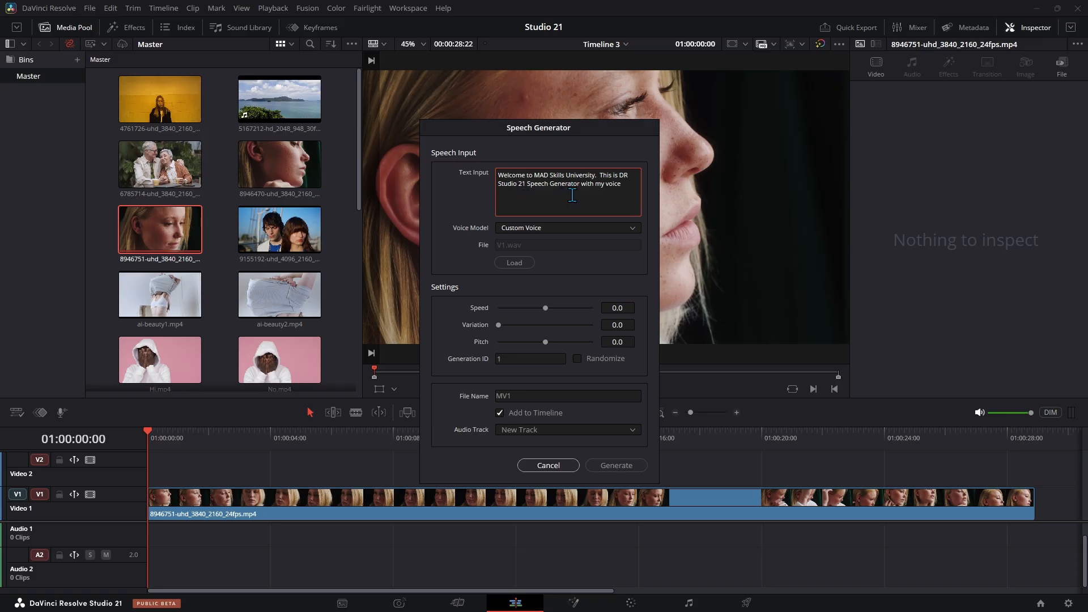
pyautogui.click(612, 464)
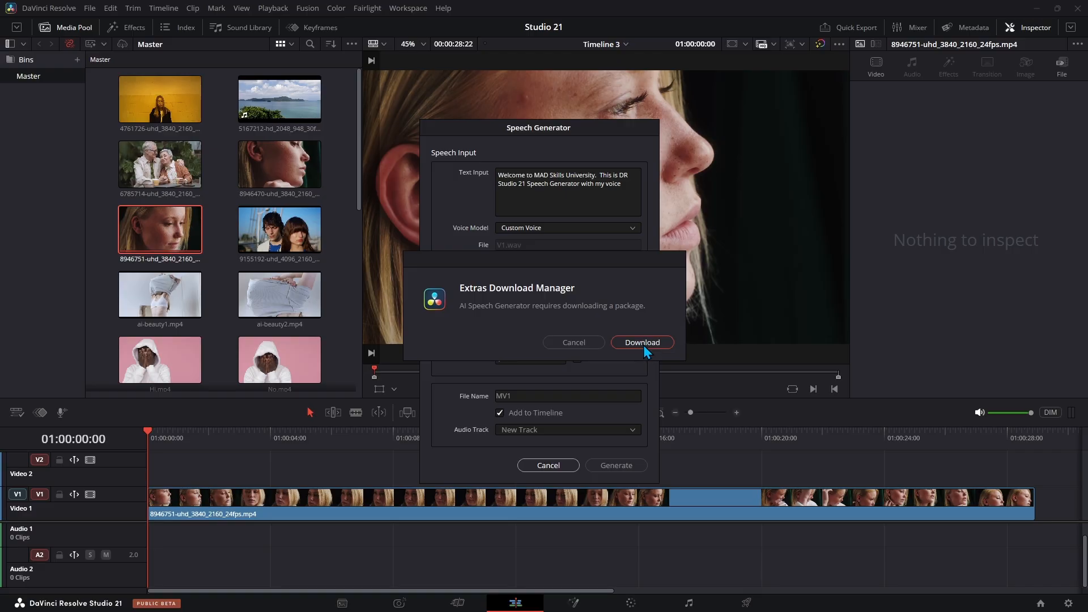
pyautogui.click(644, 344)
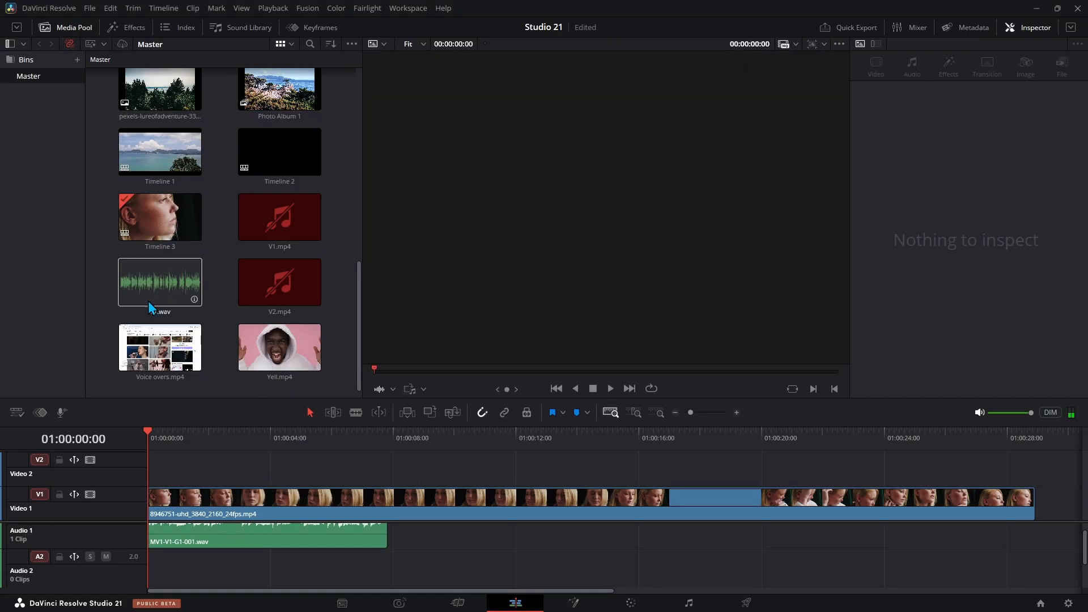
# Play the V1.wav voice recording, and place MV1-V1-G1-001.wav at the start of the Audio 2 track
pyautogui.click(149, 303)
pyautogui.press('space')
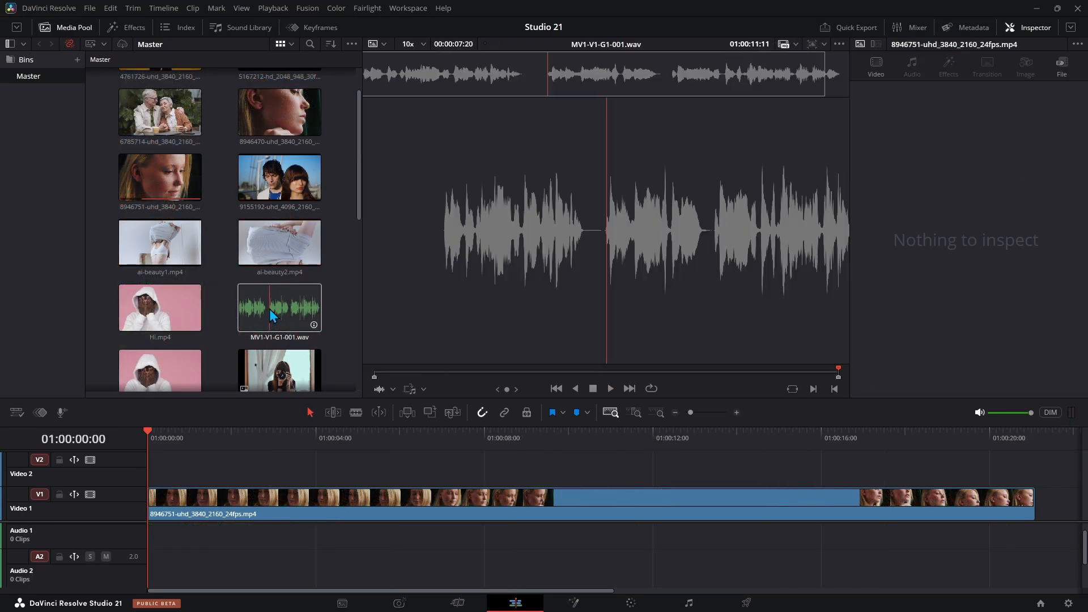
pyautogui.moveTo(273, 315); pyautogui.dragTo(153, 472)
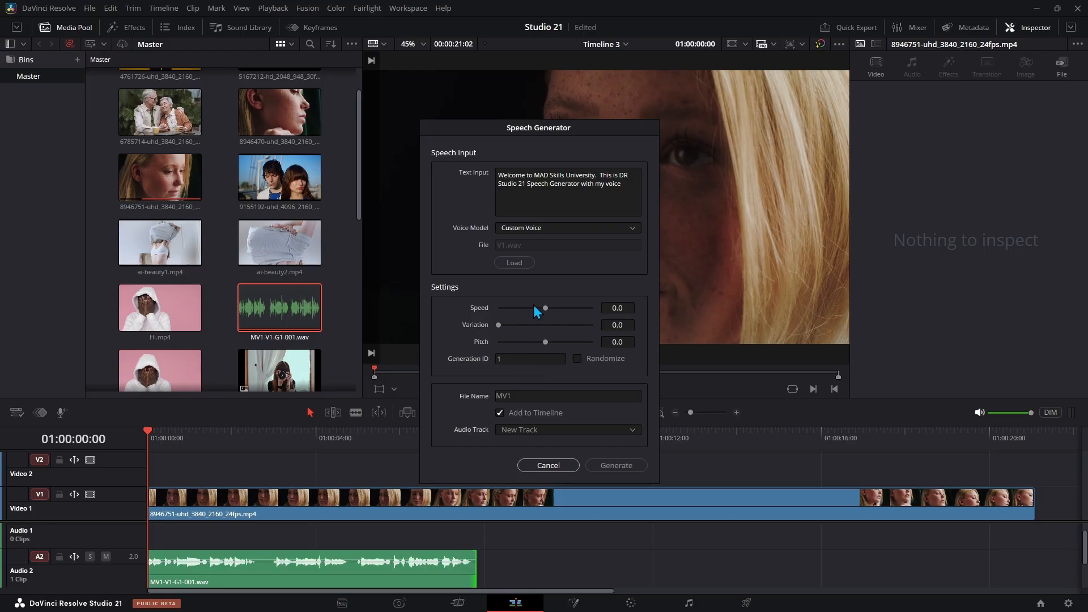
# Load V2.wav as the custom voice file in the Speech Generator
pyautogui.click(519, 263)
pyautogui.click(541, 223)
pyautogui.doubleClick(541, 223)
# Append "NOT!!!" to the Speech Generator text and generate the speech with the V2.wav voice
pyautogui.click(630, 188)
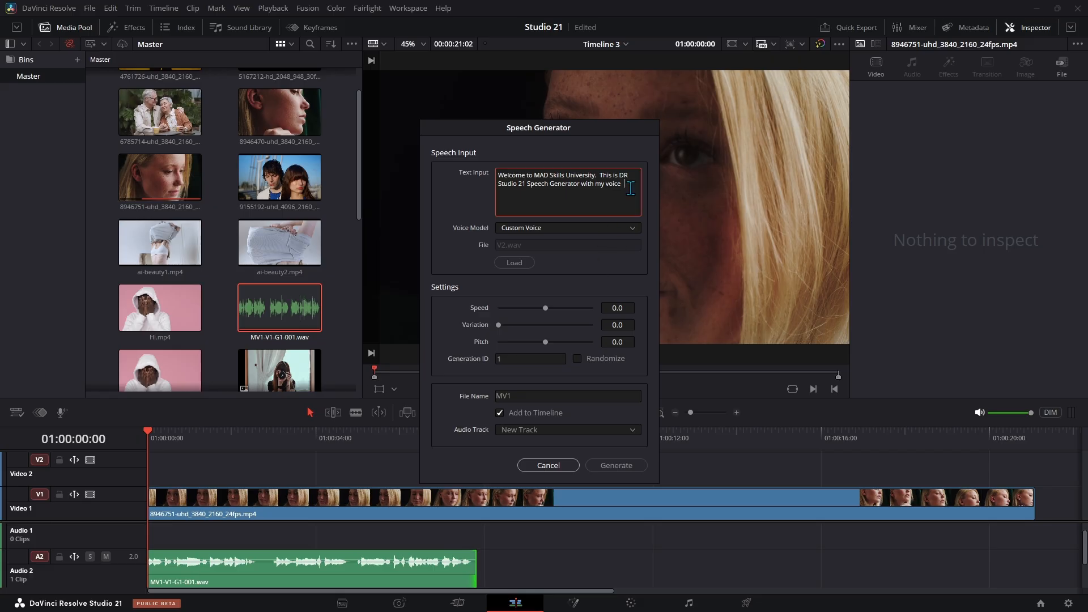
pyautogui.write('NOT!!!')
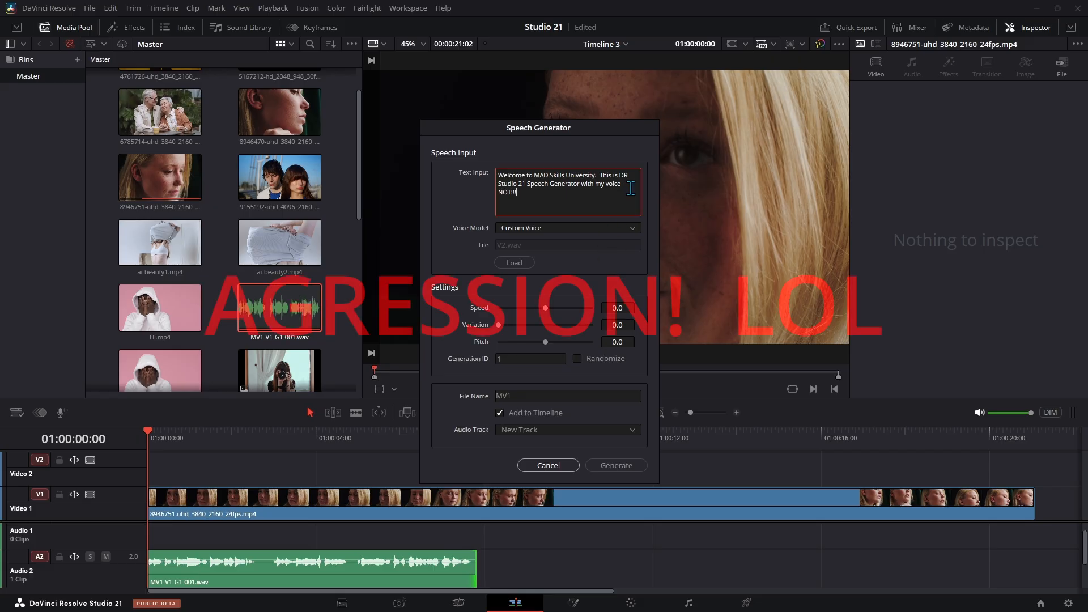
pyautogui.moveTo(541, 194); pyautogui.dragTo(477, 176)
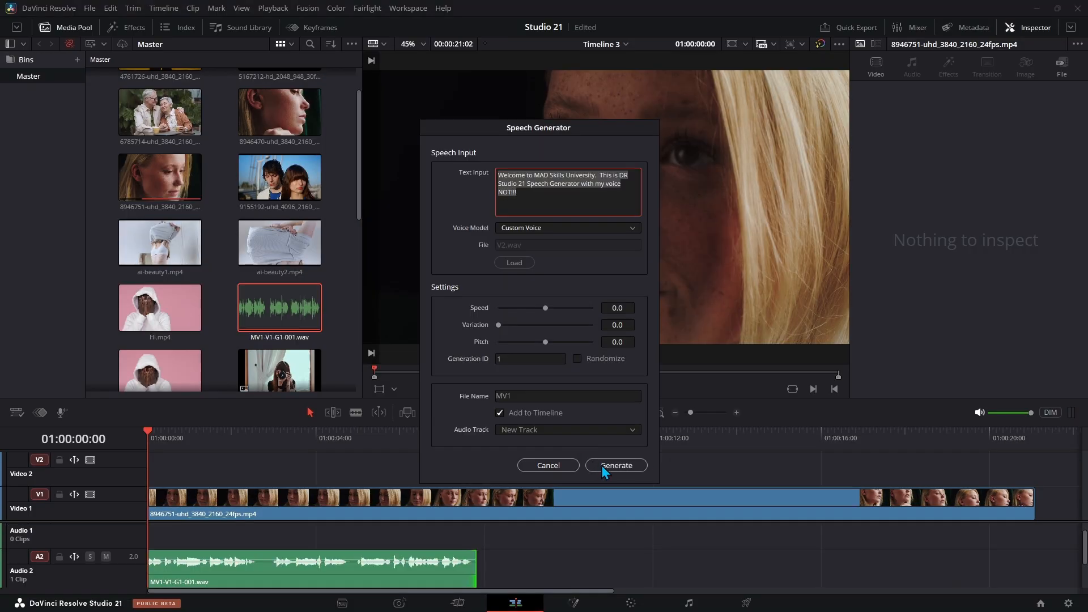
pyautogui.click(606, 466)
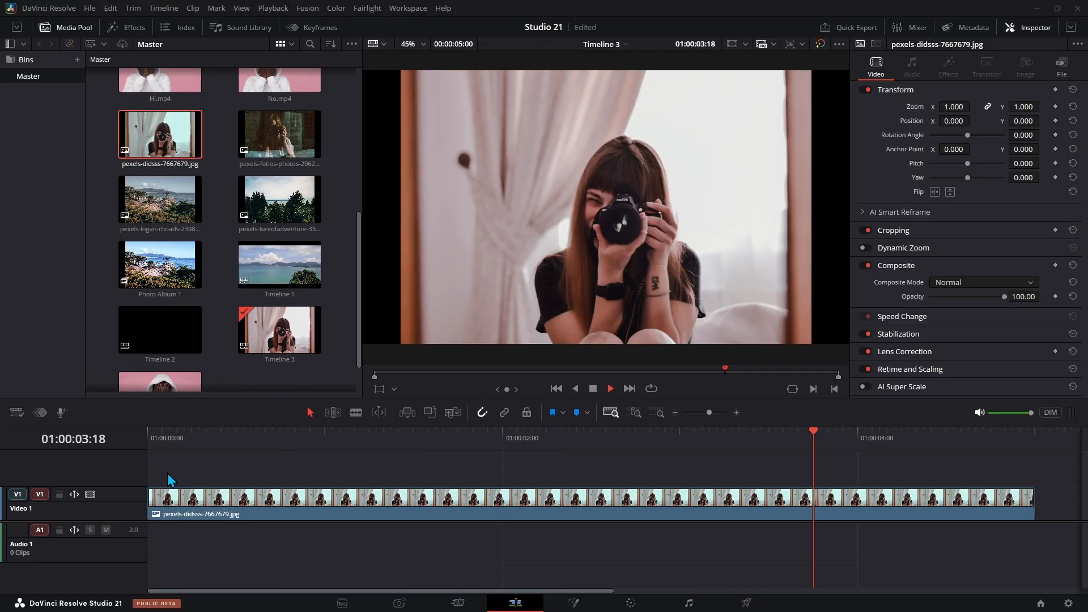
# Return the playhead to the start of the timeline and set the IntelliSearch mode to Faster
pyautogui.click(153, 435)
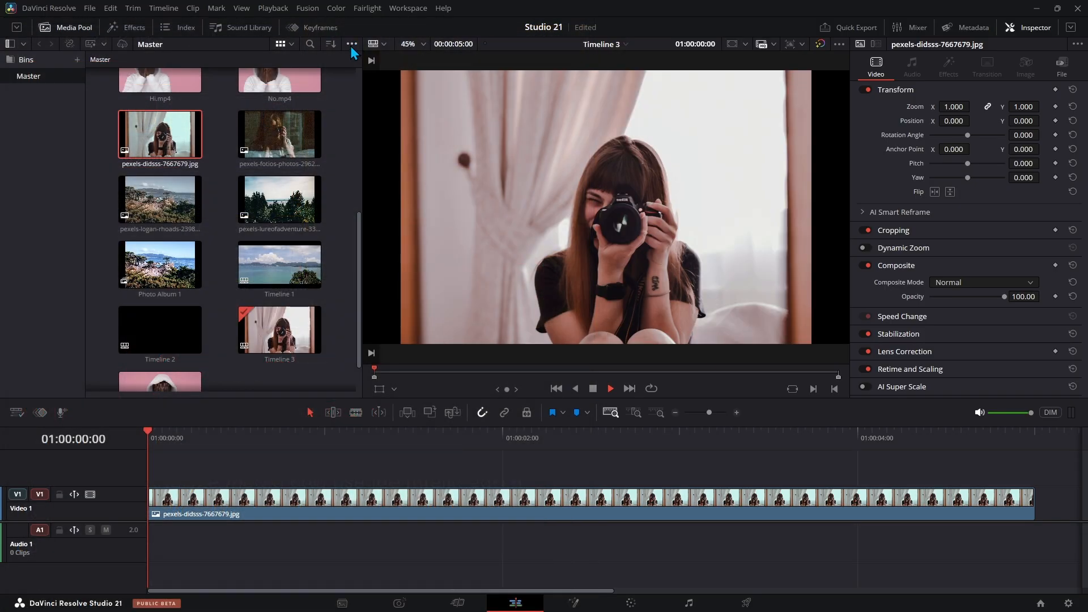
pyautogui.click(352, 44)
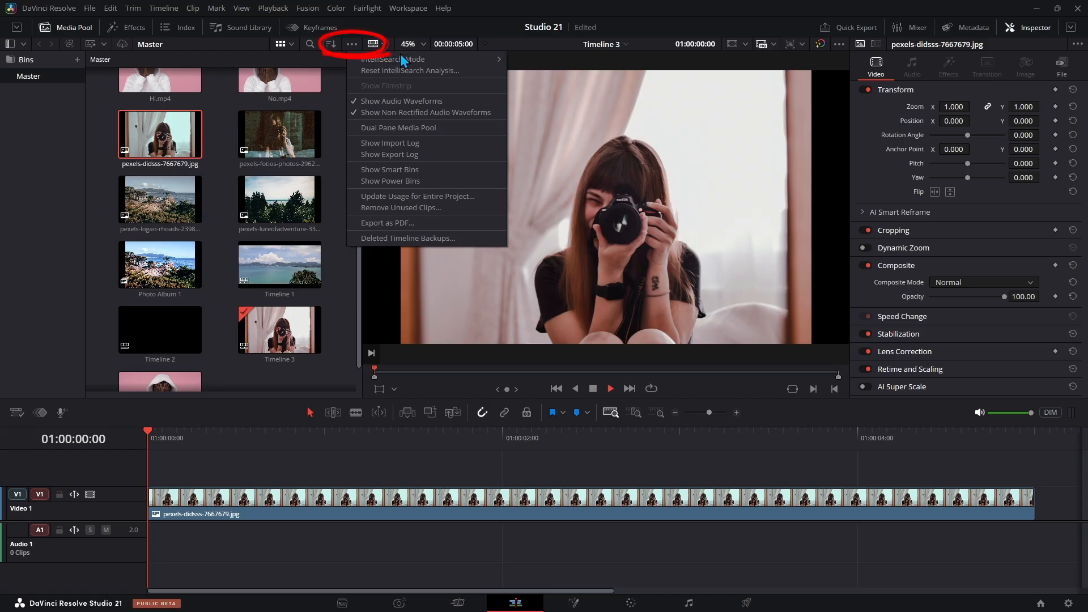
pyautogui.moveTo(397, 63)
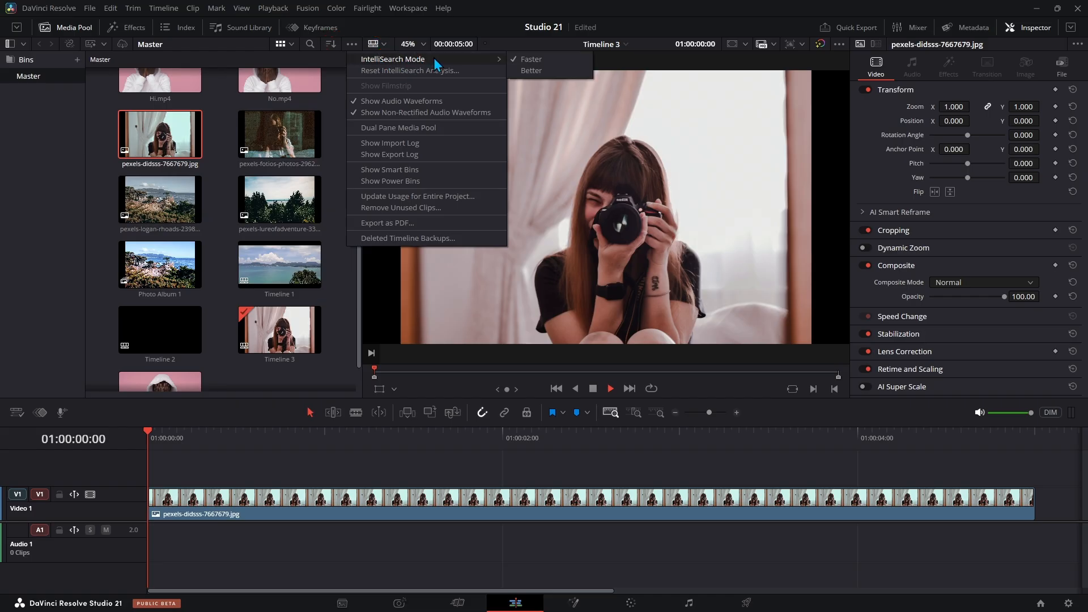
pyautogui.click(537, 64)
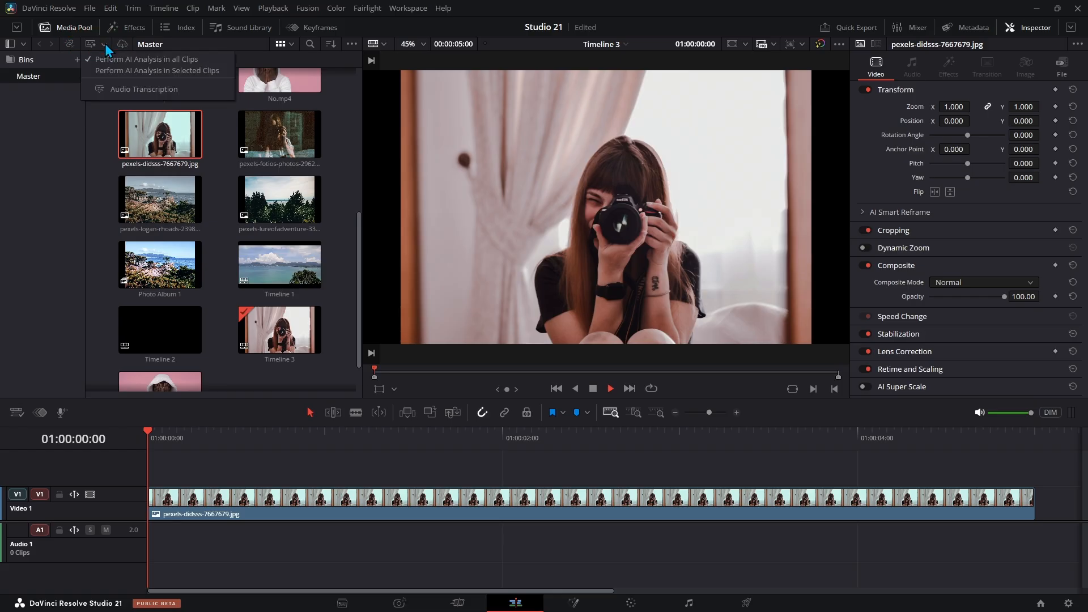
# Run AI analysis on all clips with the default analysis options, and download the AI IntelliSearch - Faster package
pyautogui.click(168, 60)
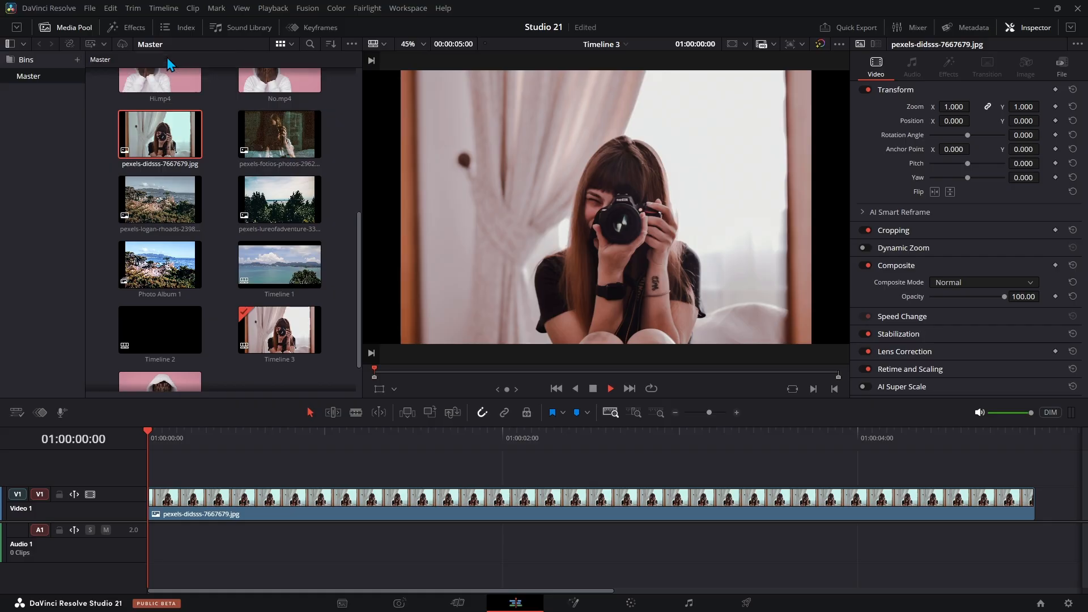
pyautogui.click(91, 45)
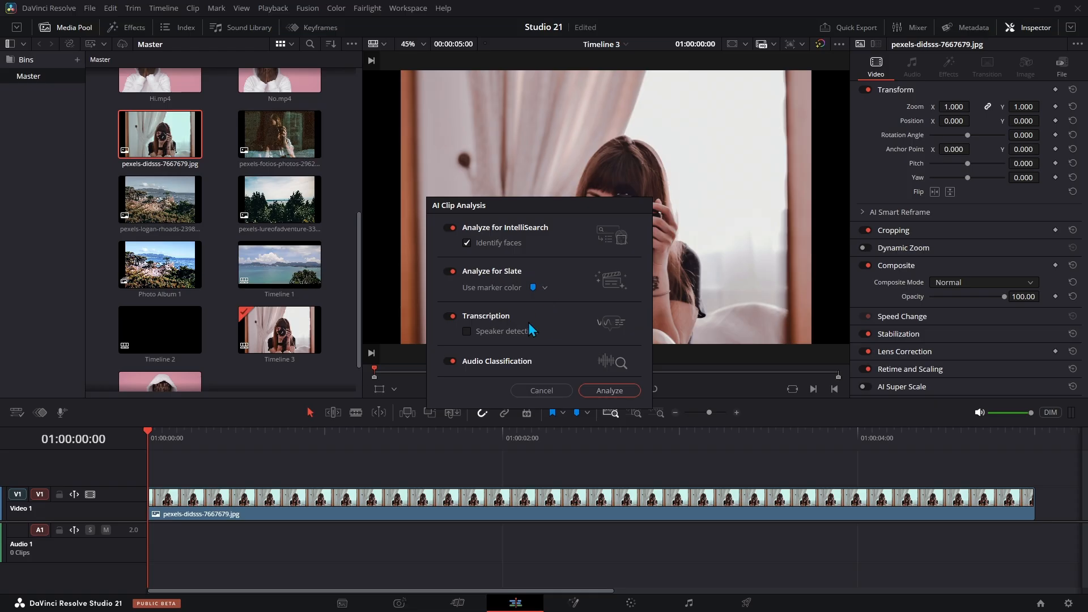
pyautogui.click(608, 390)
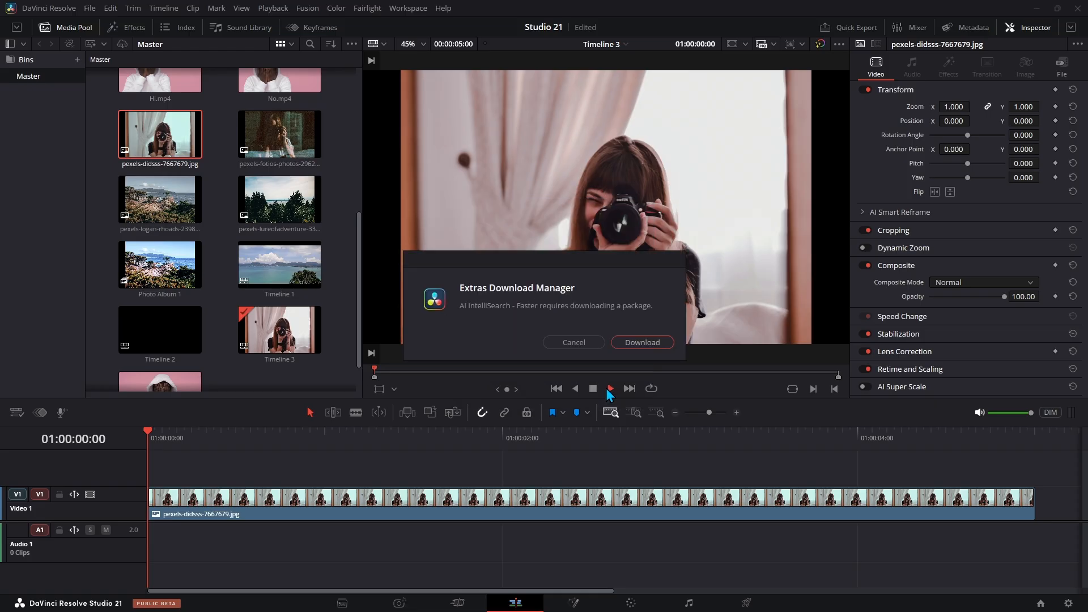
pyautogui.click(638, 342)
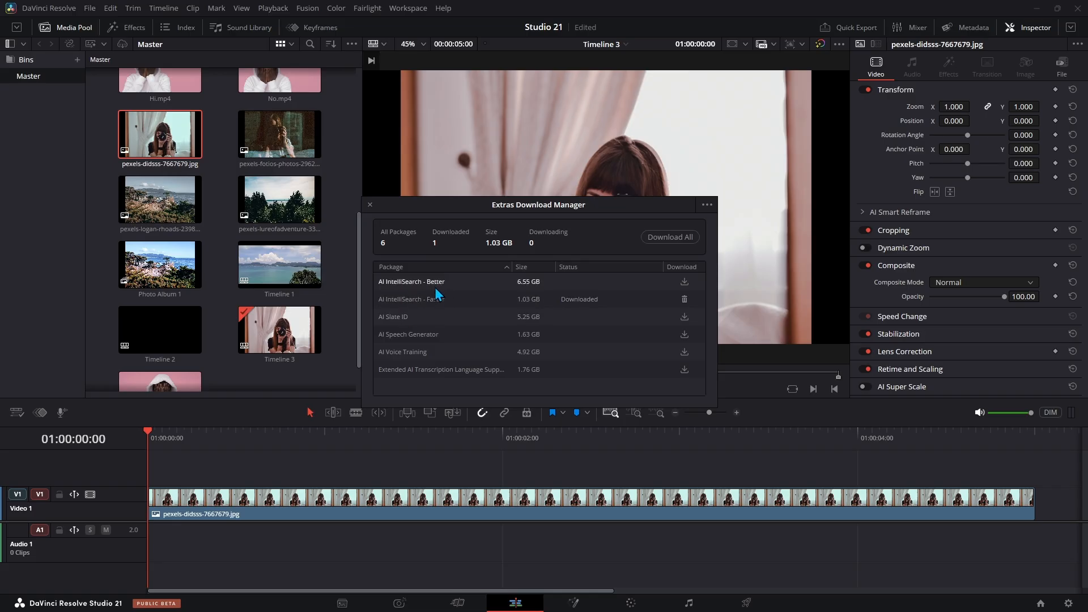
# Start downloading all remaining extras packages, cancel the downloads, and close the Extras Download Manager
pyautogui.click(670, 237)
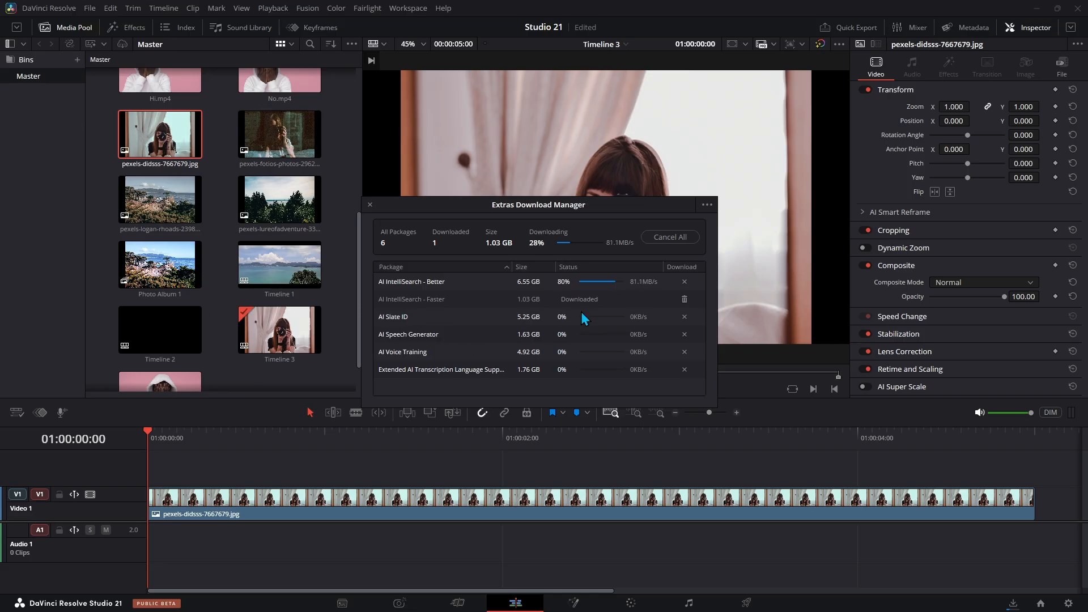
pyautogui.click(660, 238)
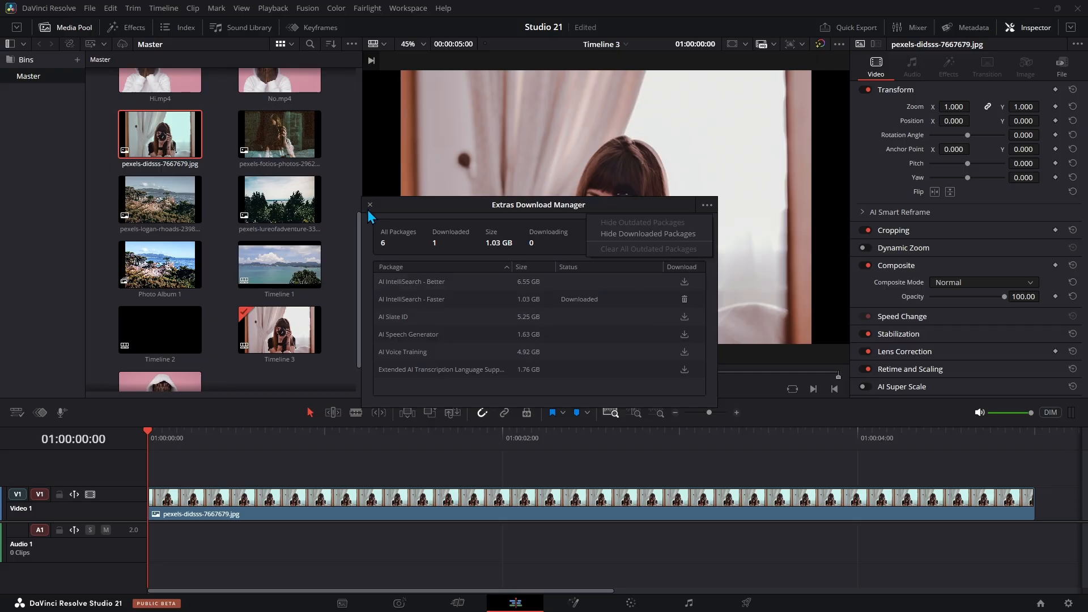
pyautogui.click(370, 205)
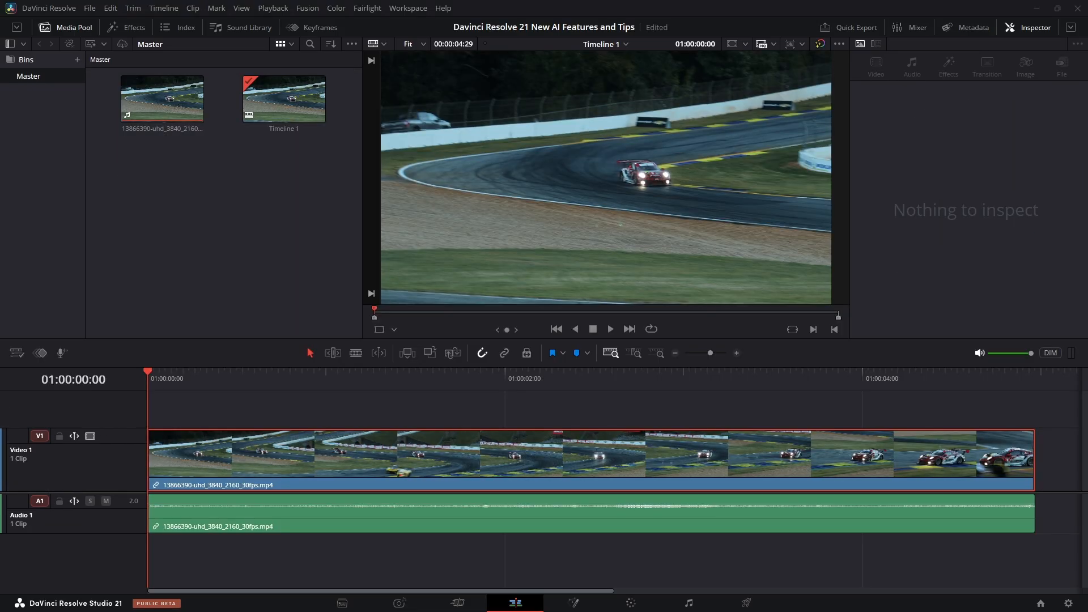
# Look over the AI Tools available for the race car clip and examine the clip's metadata
pyautogui.click(166, 94)
pyautogui.rightClick(165, 94)
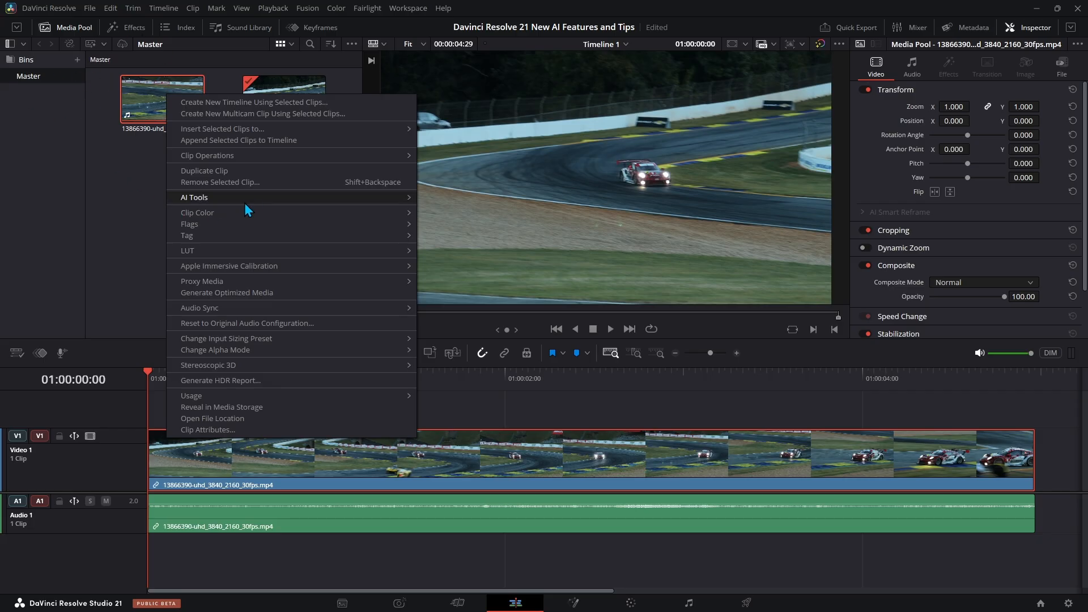
pyautogui.moveTo(257, 197)
pyautogui.moveTo(507, 211)
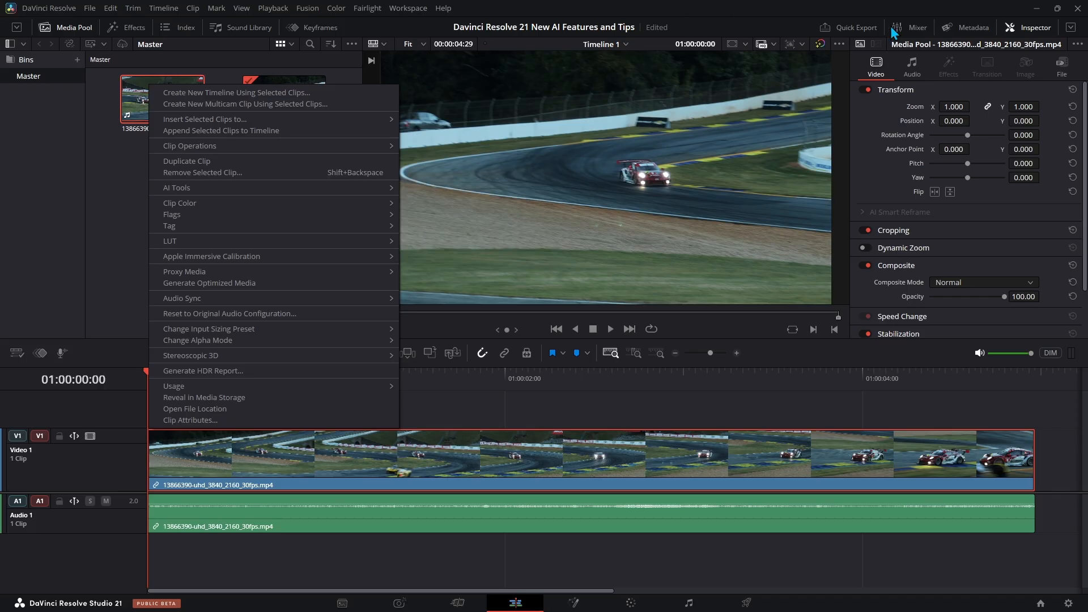
pyautogui.click(956, 26)
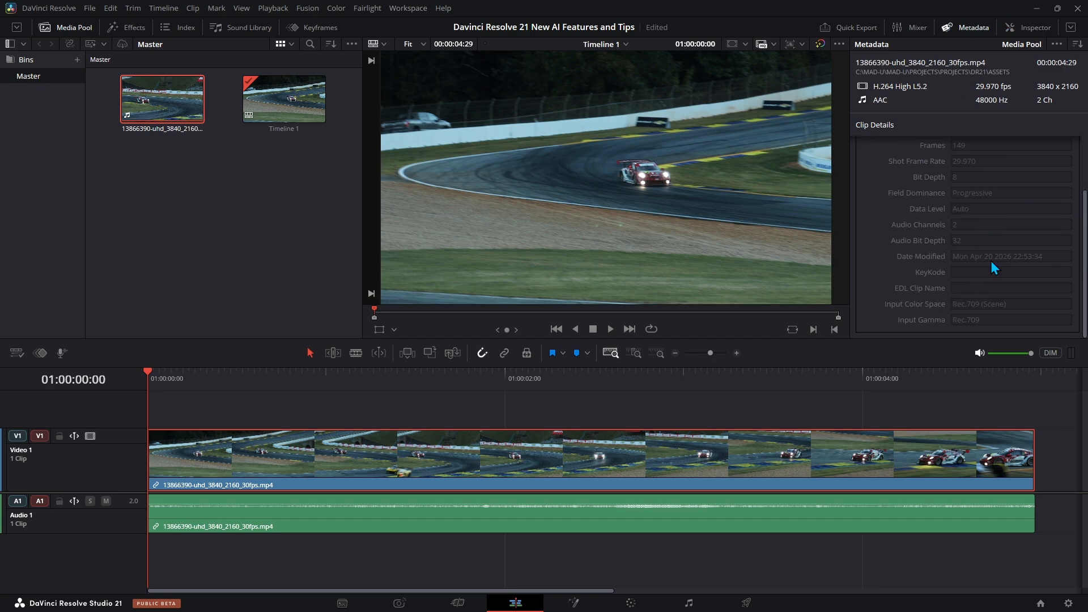
pyautogui.scroll(1, 518, 136)
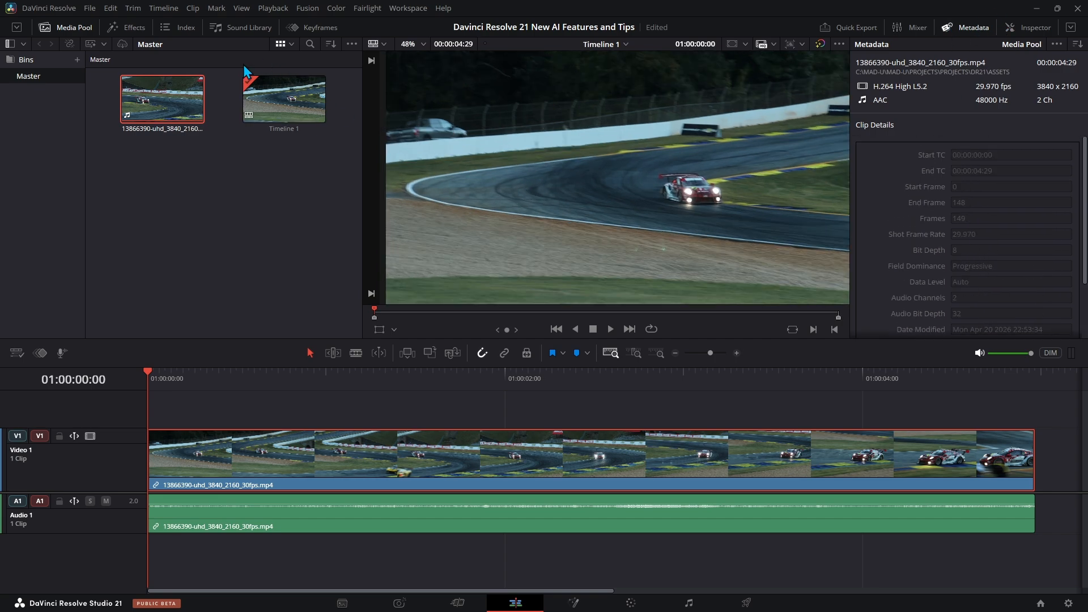
# Try to remove motion blur from the race car clip with the Remove Motion Blur AI tool
pyautogui.rightClick(162, 106)
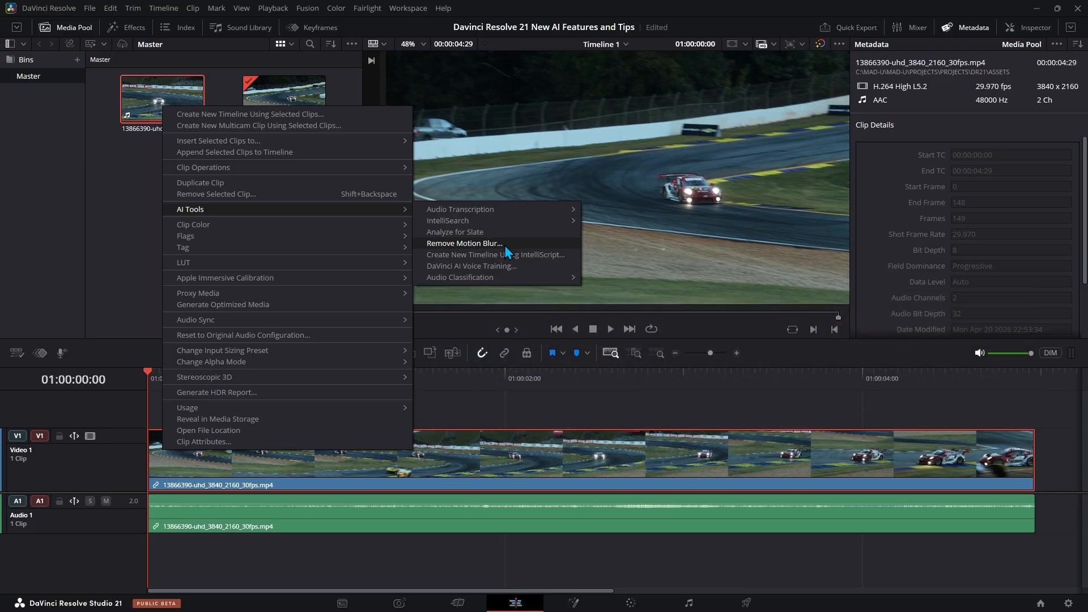
pyautogui.click(504, 245)
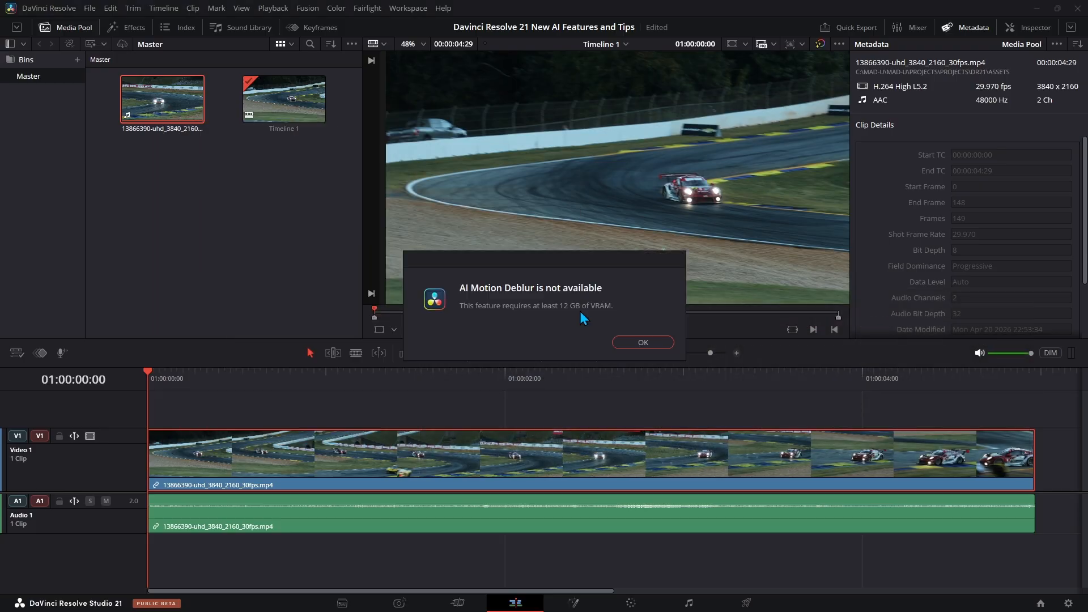